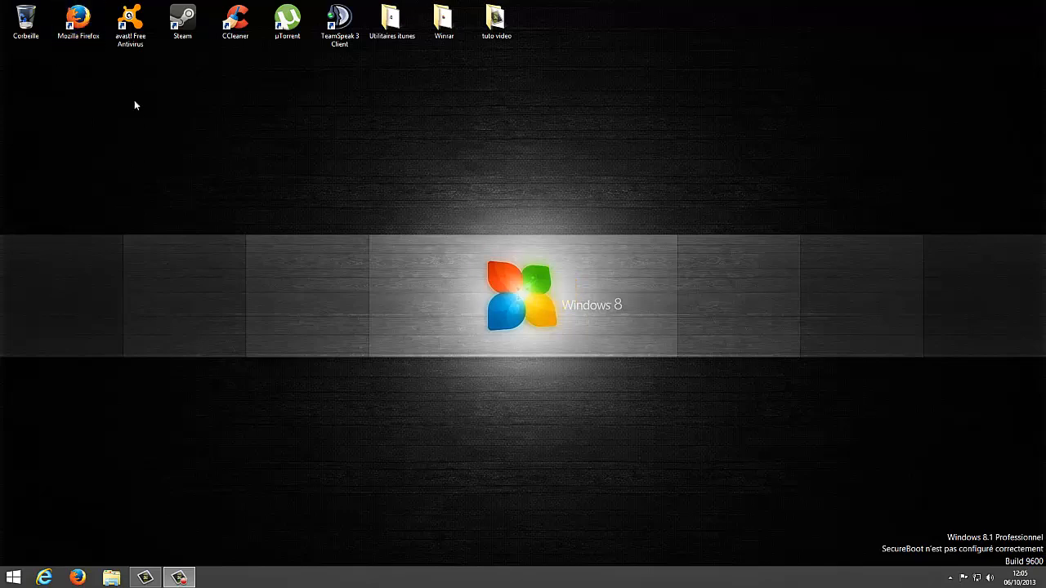
pyautogui.doubleClick(92, 21)
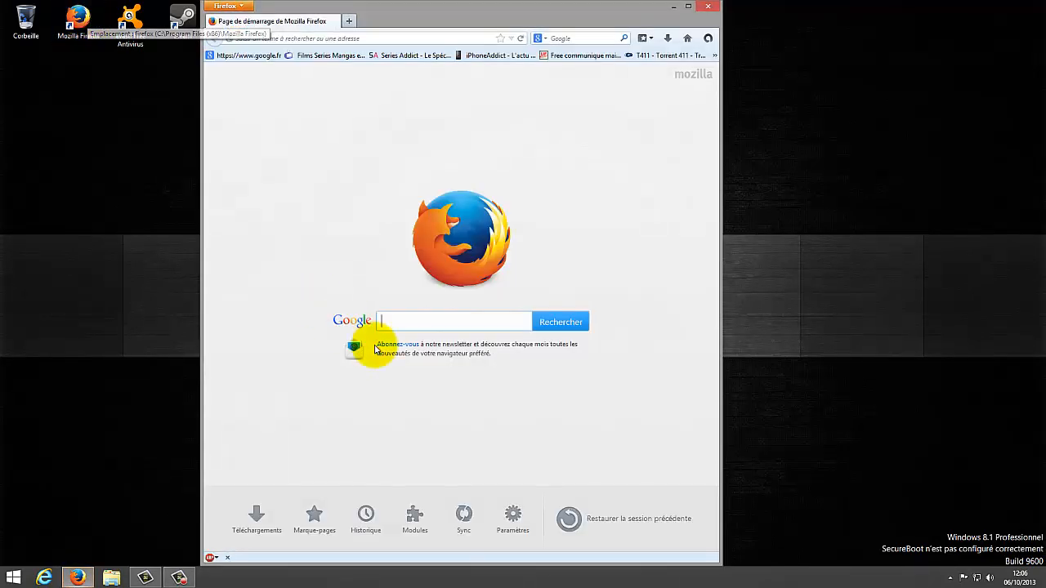
pyautogui.rightClick(405, 321)
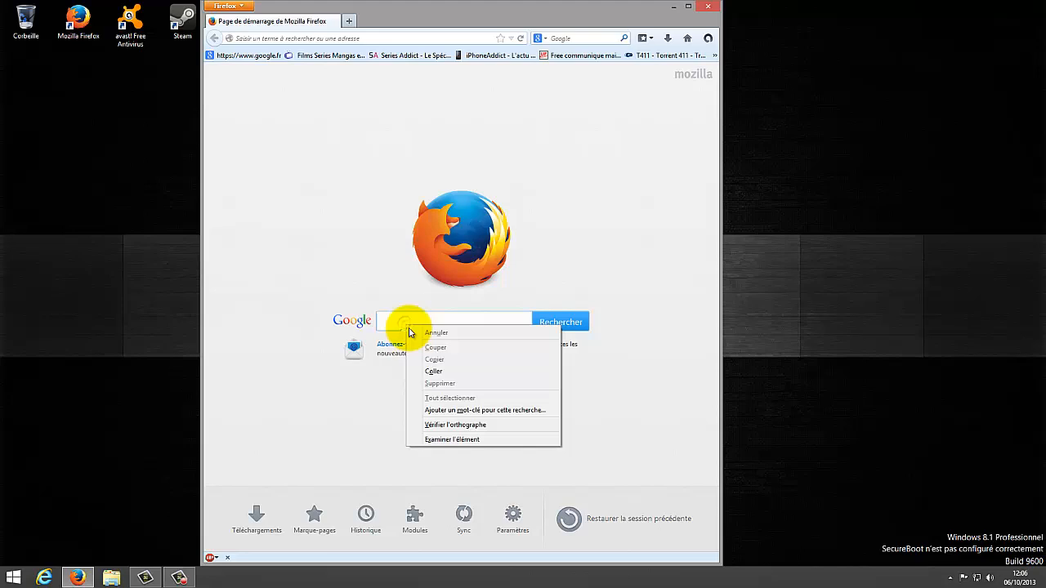
pyautogui.click(458, 370)
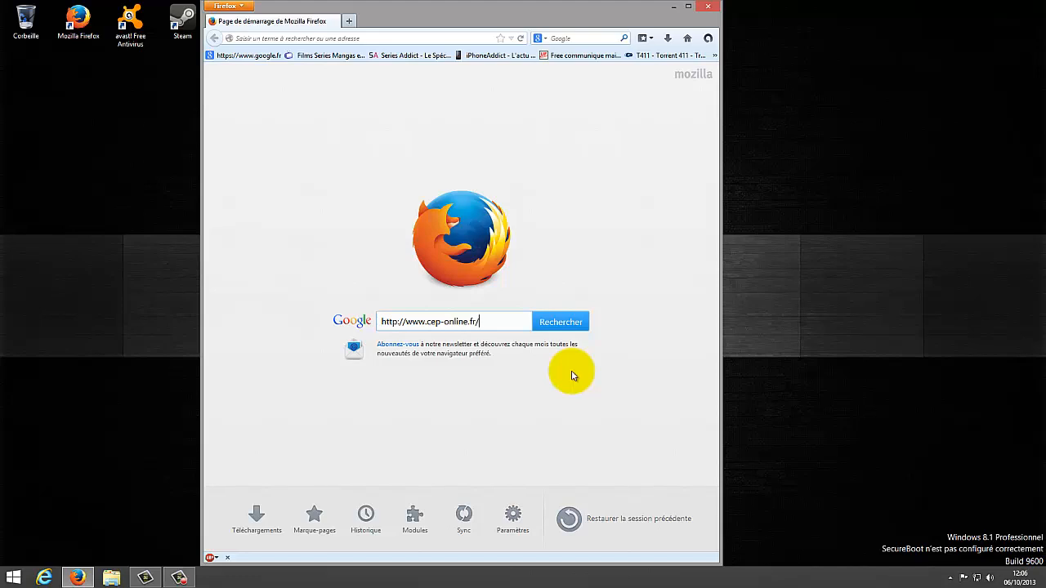
pyautogui.click(566, 321)
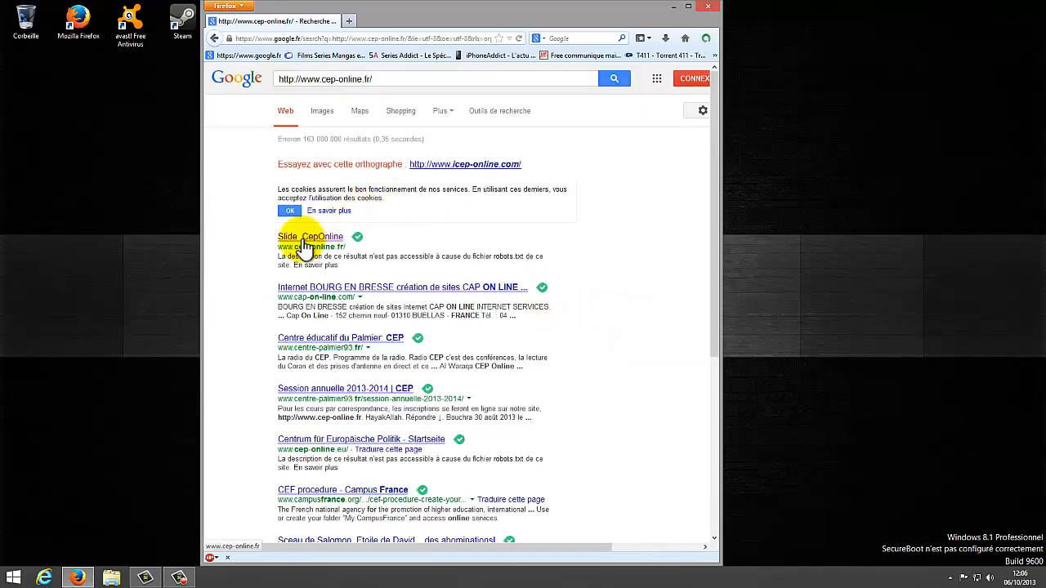
pyautogui.click(310, 238)
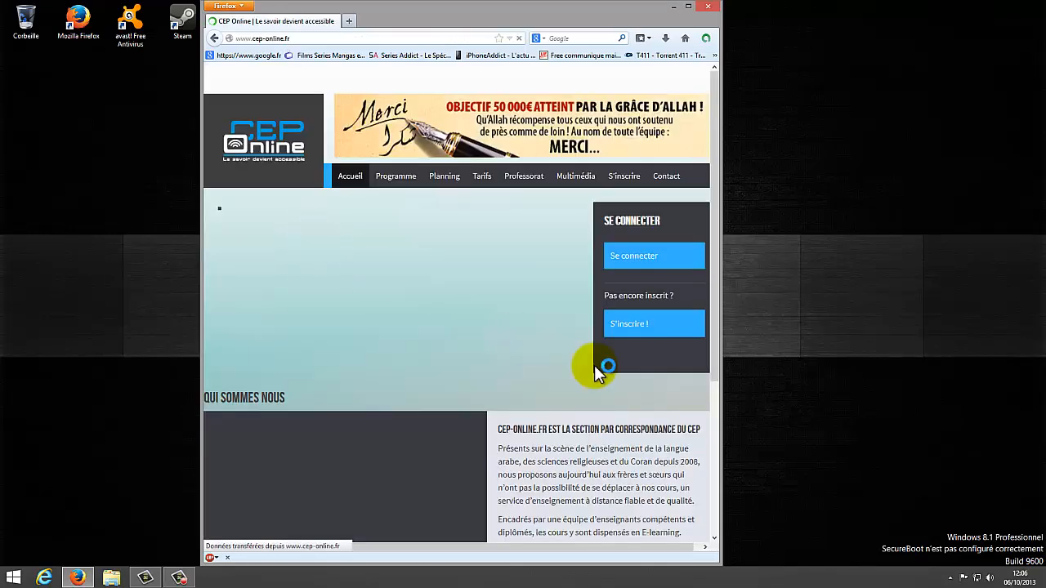
# Step: Stop the Radio CEP player on the CEP Online home page
pyautogui.scroll(-3, 648, 385)
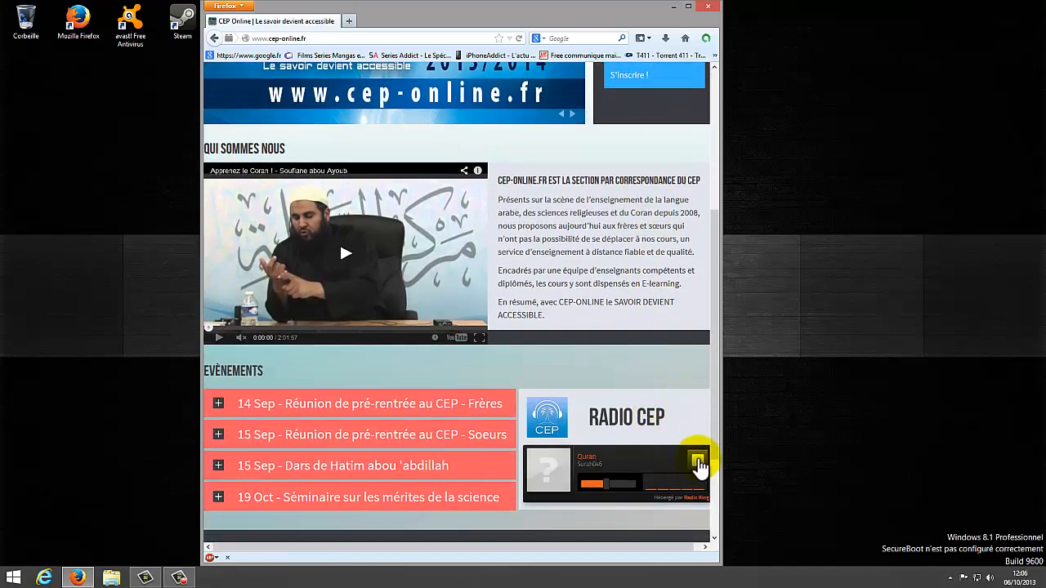
pyautogui.click(695, 460)
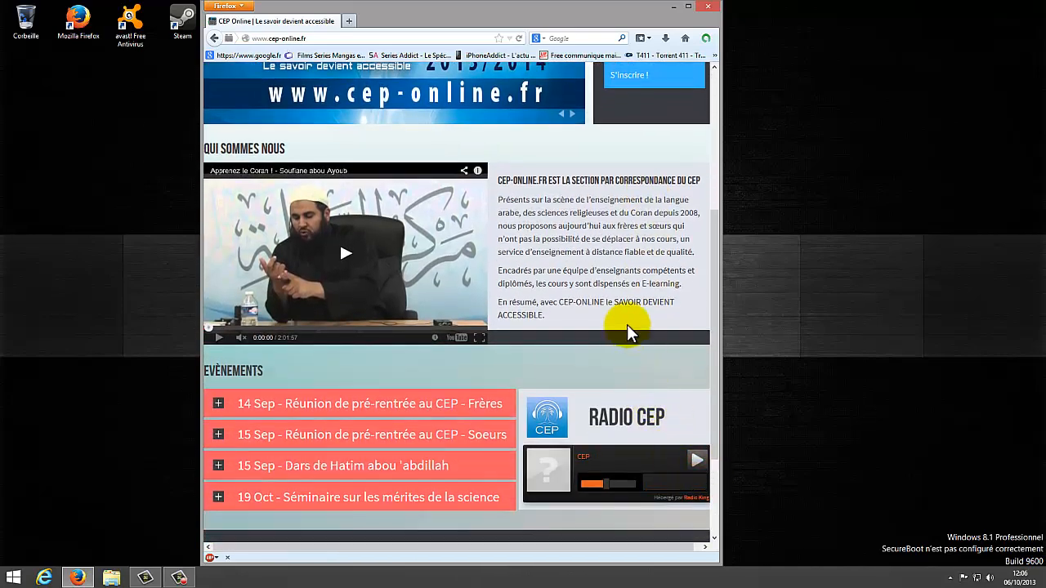
pyautogui.scroll(4, 629, 331)
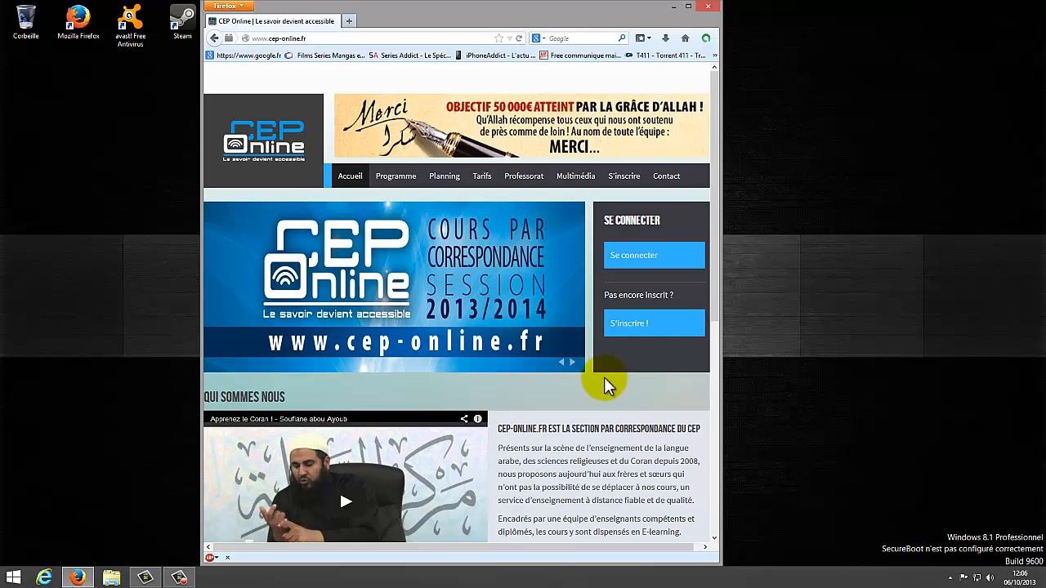
pyautogui.click(431, 290)
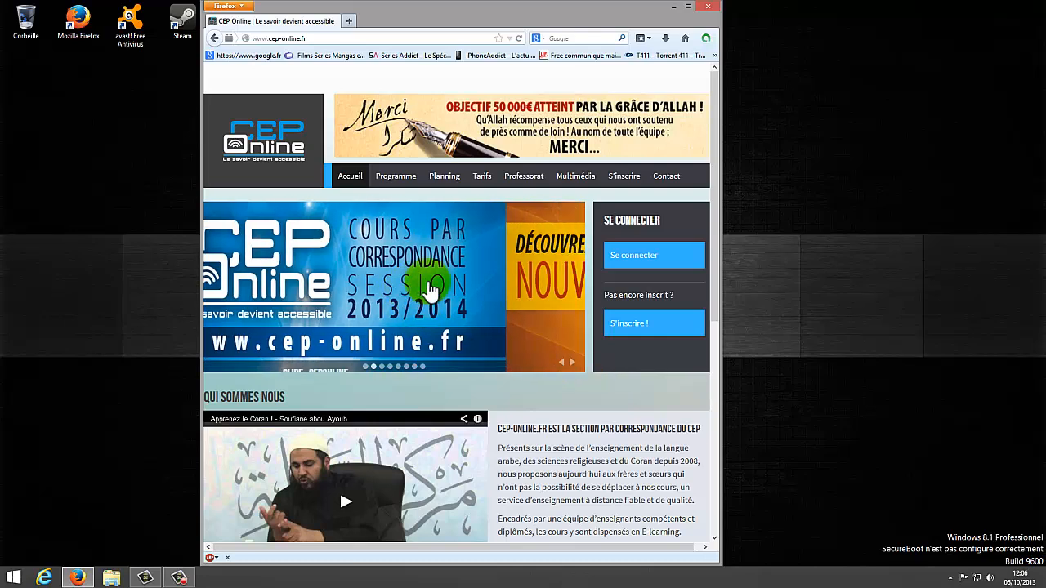
# Step: Open the login page of the CEP Online course platform and maximize the browser window
pyautogui.click(652, 260)
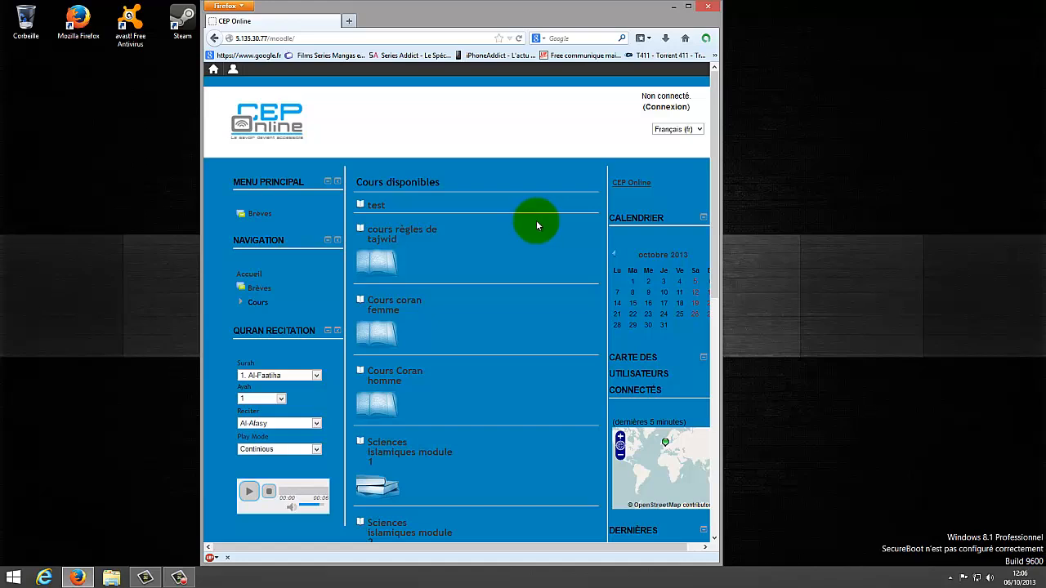
pyautogui.click(669, 108)
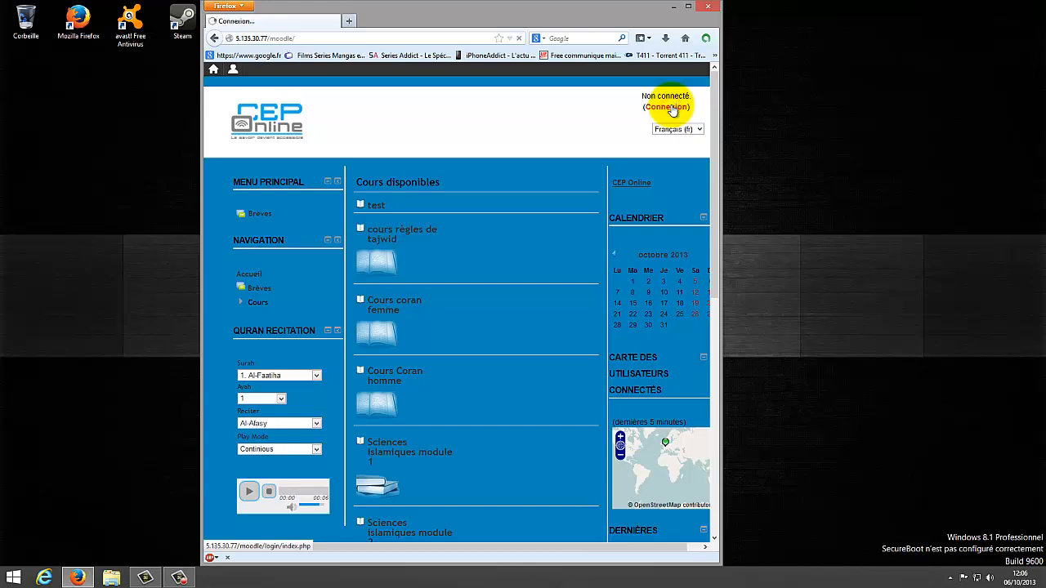
pyautogui.click(461, 265)
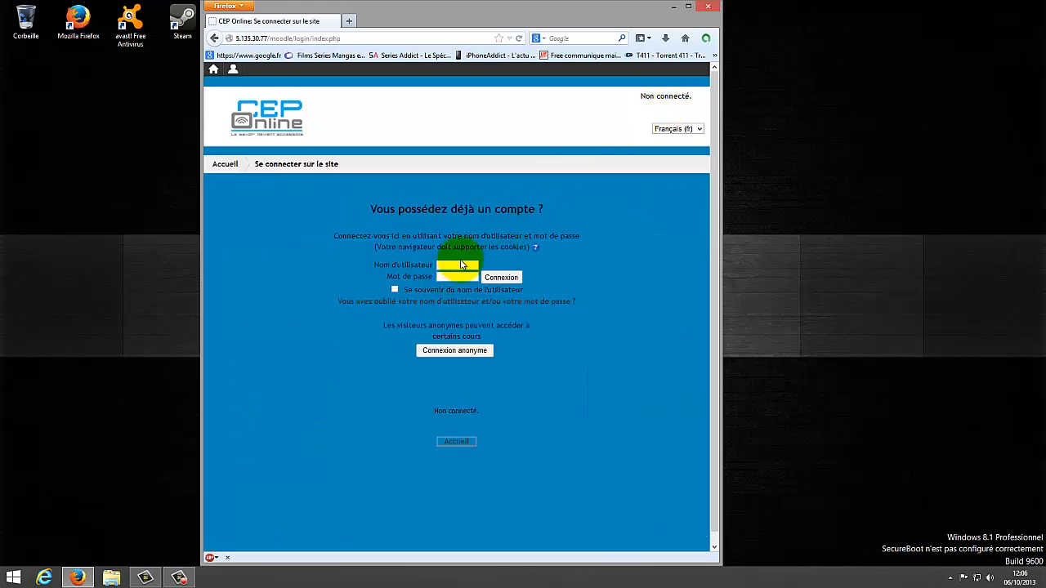
pyautogui.moveTo(452, 7); pyautogui.dragTo(485, 1)
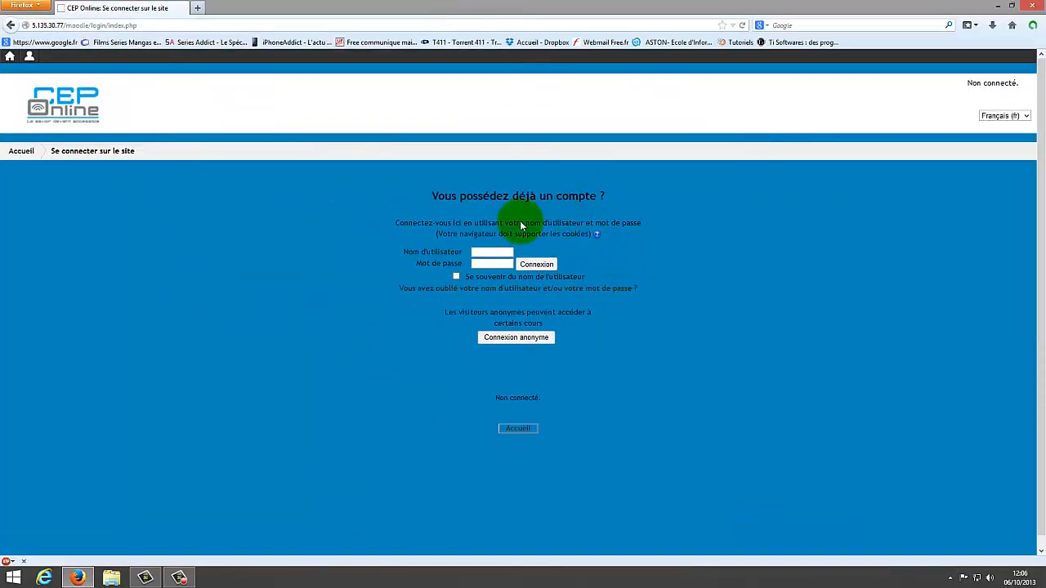
# Step: Log in with the account's username and password, and dismiss the offer to save the password
pyautogui.click(483, 263)
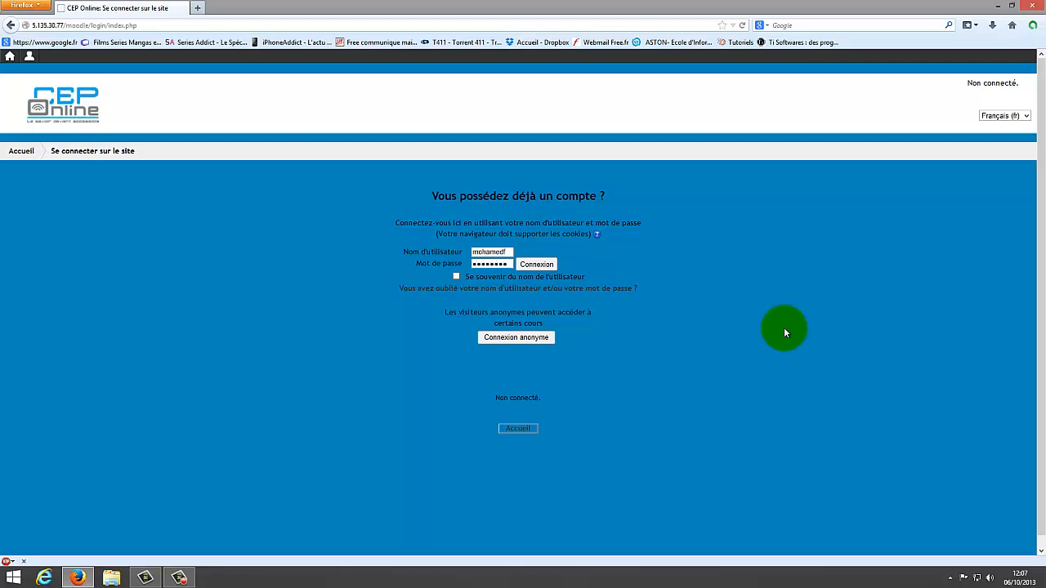
pyautogui.press('BackSpace')
pyautogui.press('BackSpace')
pyautogui.press('BackSpace')
pyautogui.press('BackSpace')
pyautogui.press('BackSpace')
pyautogui.press('BackSpace')
pyautogui.press('BackSpace')
pyautogui.press('Return')
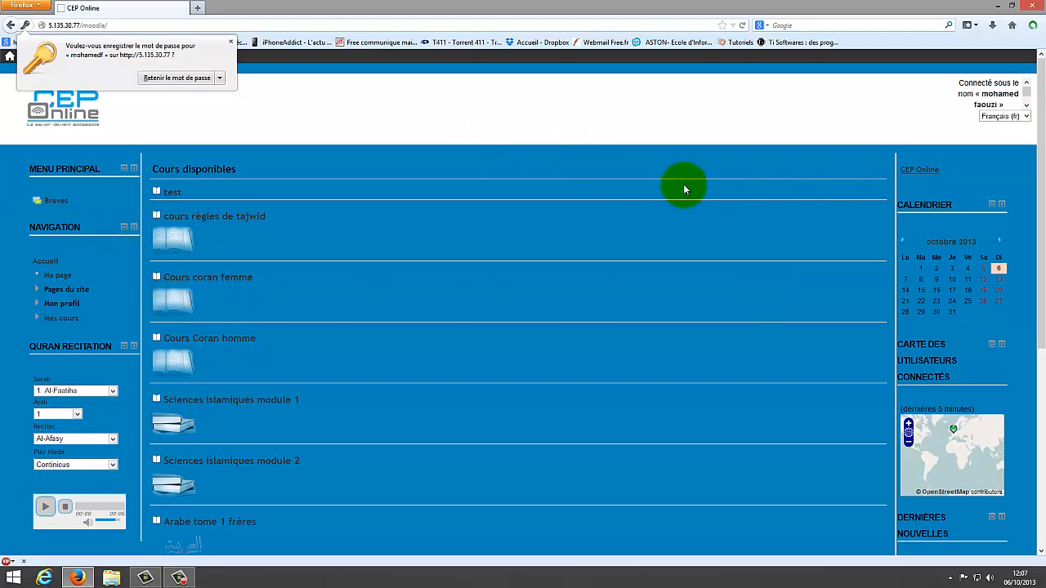
pyautogui.click(232, 42)
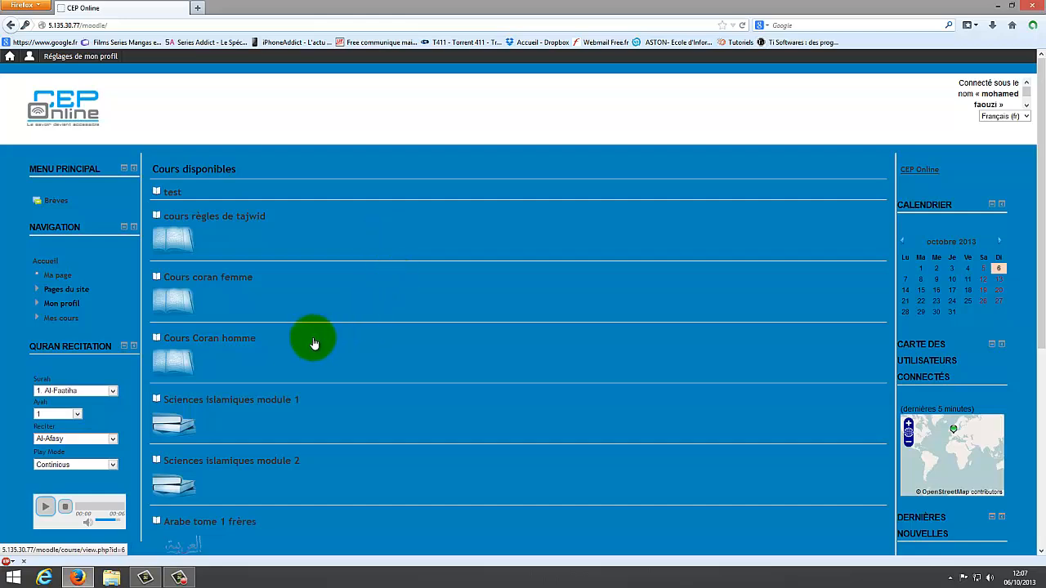
# Step: Look through the available courses, open the Cours coran femme course and return to the platform's home page
pyautogui.scroll(-3, 593, 314)
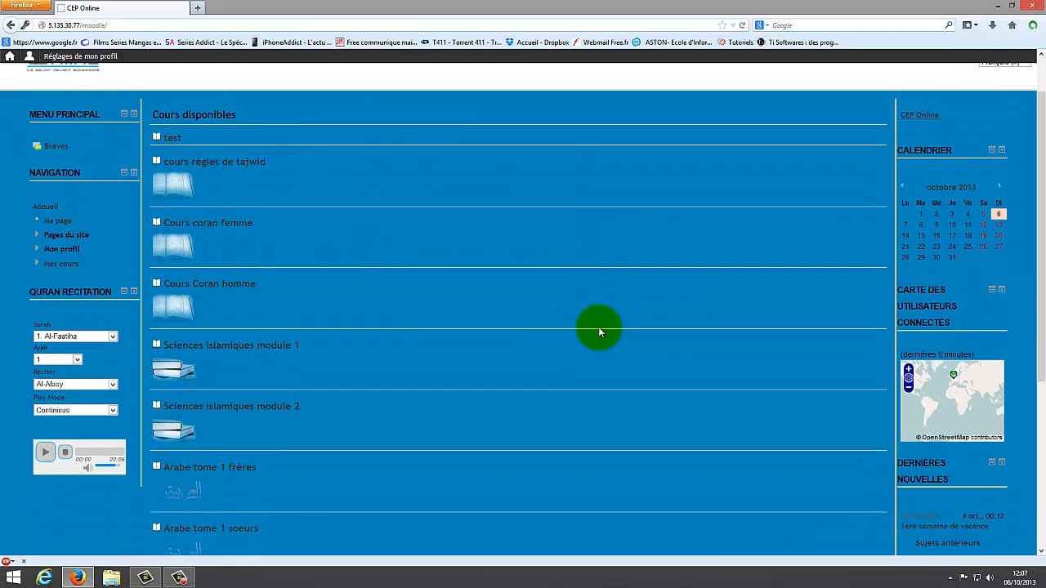
pyautogui.scroll(3, 604, 335)
pyautogui.scroll(-4, 604, 335)
pyautogui.scroll(-2, 604, 338)
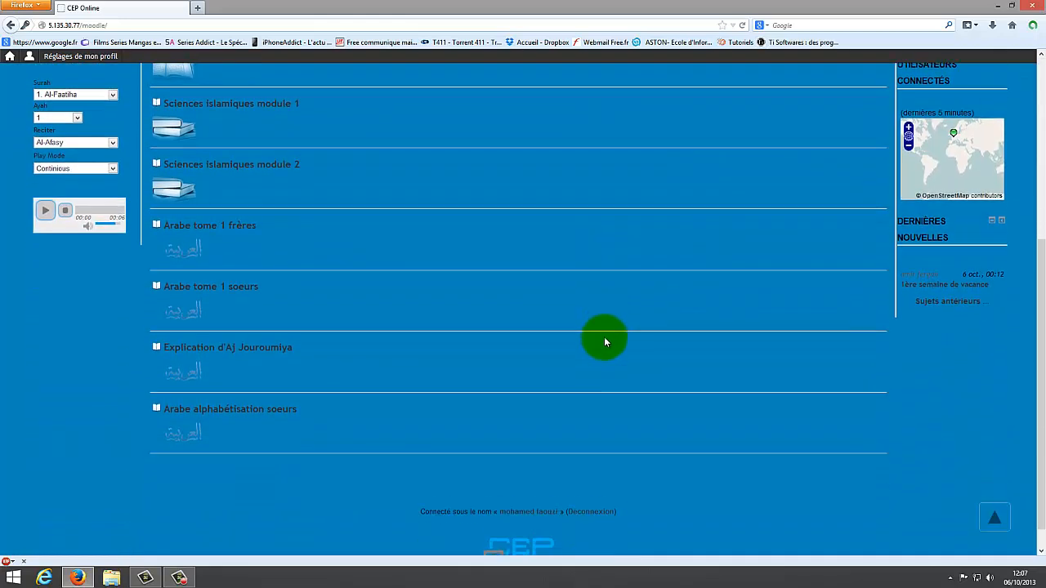
pyautogui.scroll(4, 606, 335)
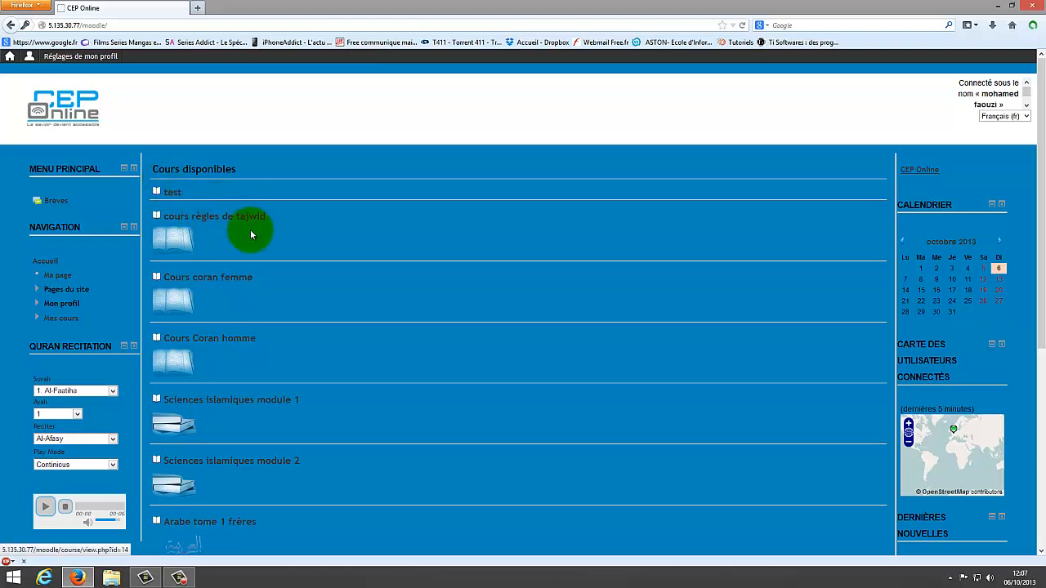
pyautogui.click(239, 278)
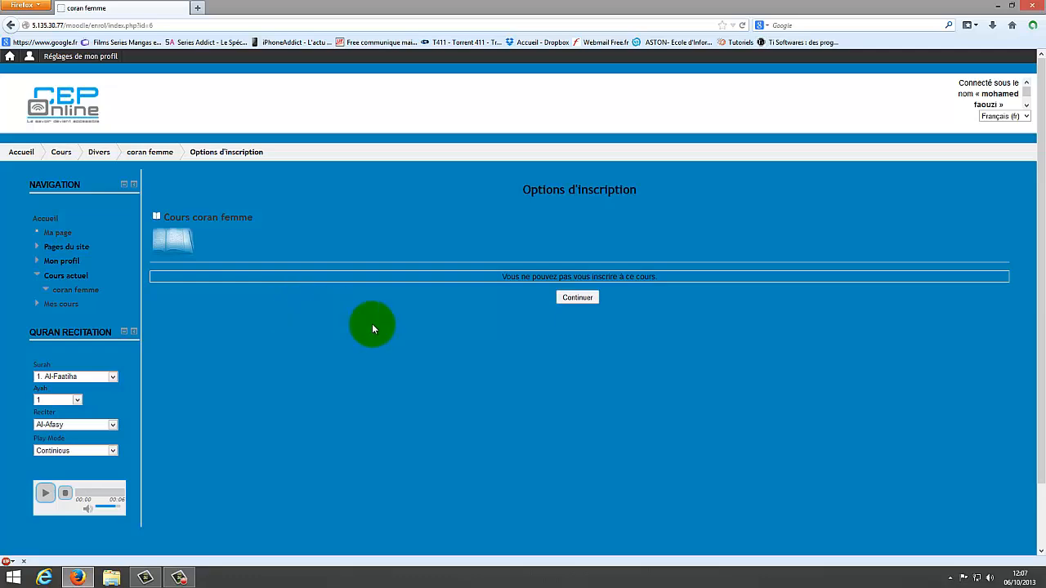
pyautogui.click(24, 154)
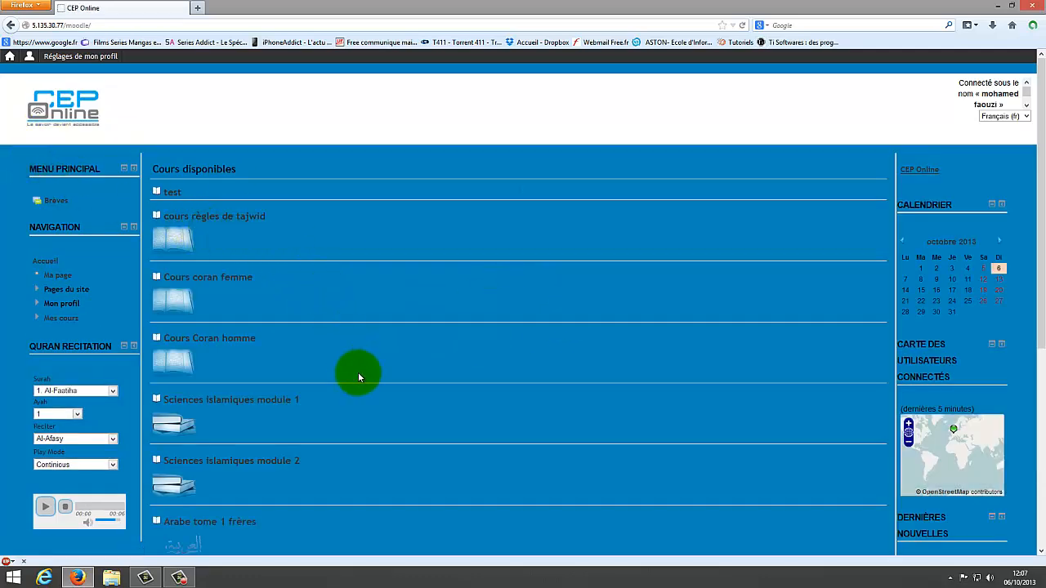
# Step: Open the latest news item "1ère semaine de vacance" to read it, and go back to the home page
pyautogui.scroll(-4, 358, 376)
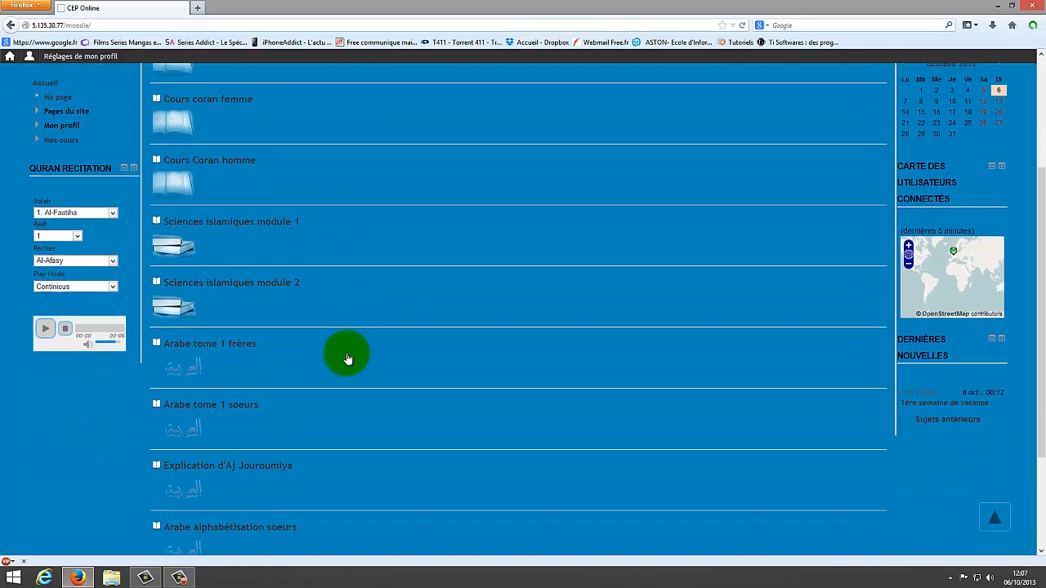
pyautogui.scroll(4, 347, 359)
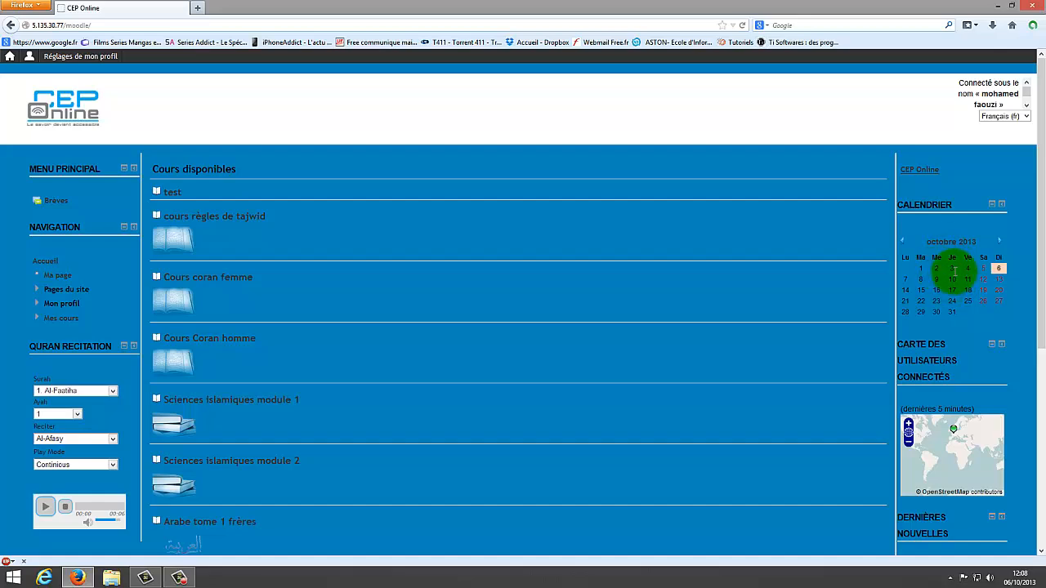
pyautogui.scroll(-2, 958, 363)
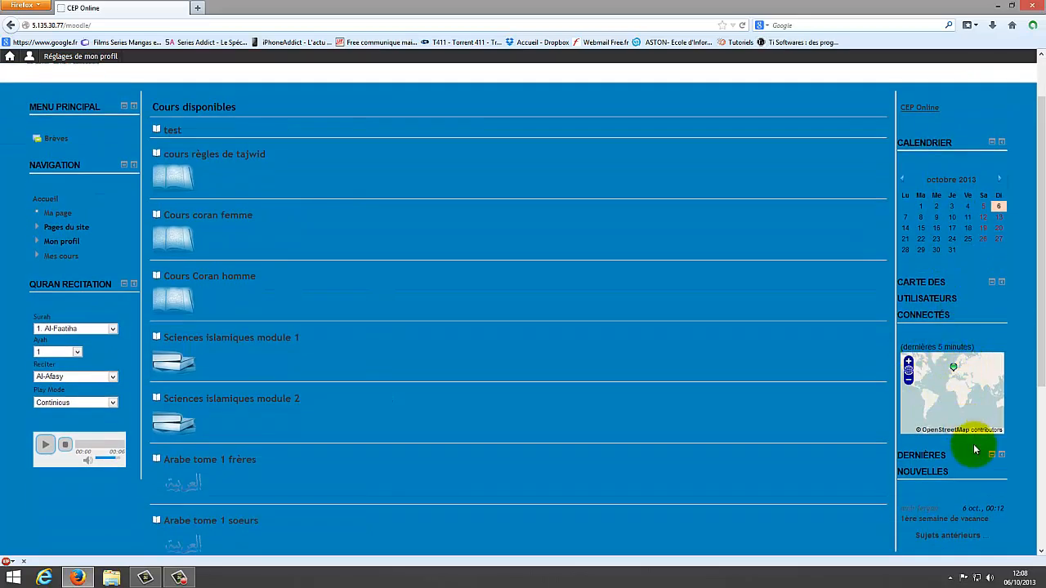
pyautogui.scroll(-1, 981, 470)
pyautogui.scroll(-3, 976, 466)
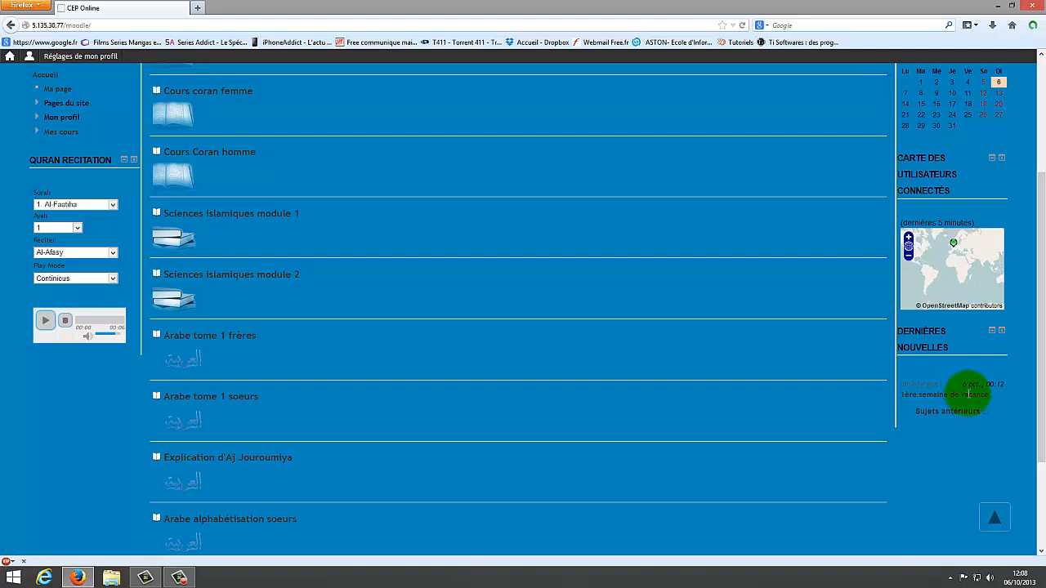
pyautogui.click(945, 400)
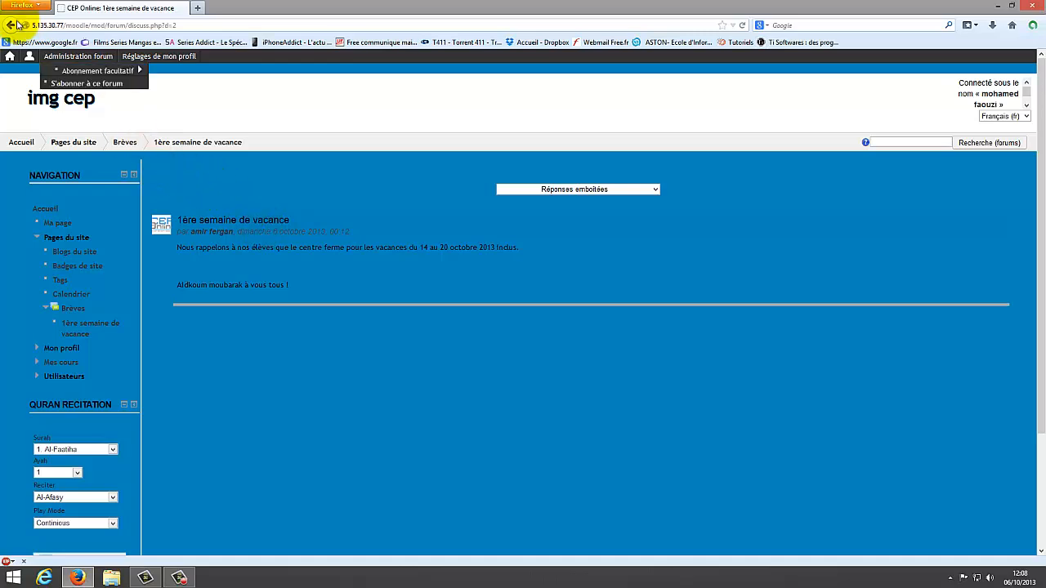
pyautogui.click(12, 25)
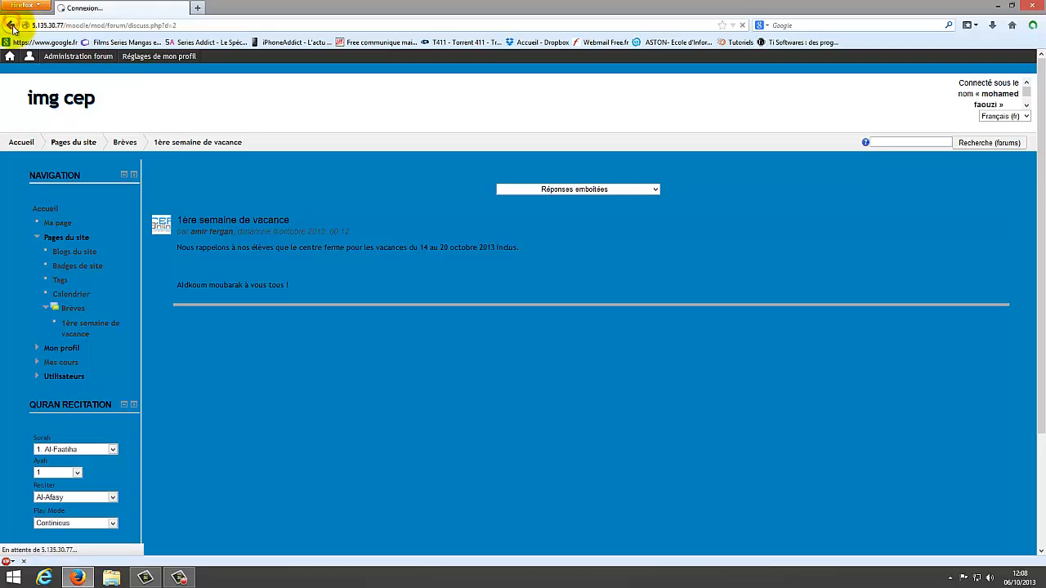
# Step: Set the Quran Recitation block to surah 5. Al-Maaidah and ayah 10
pyautogui.scroll(4, 182, 210)
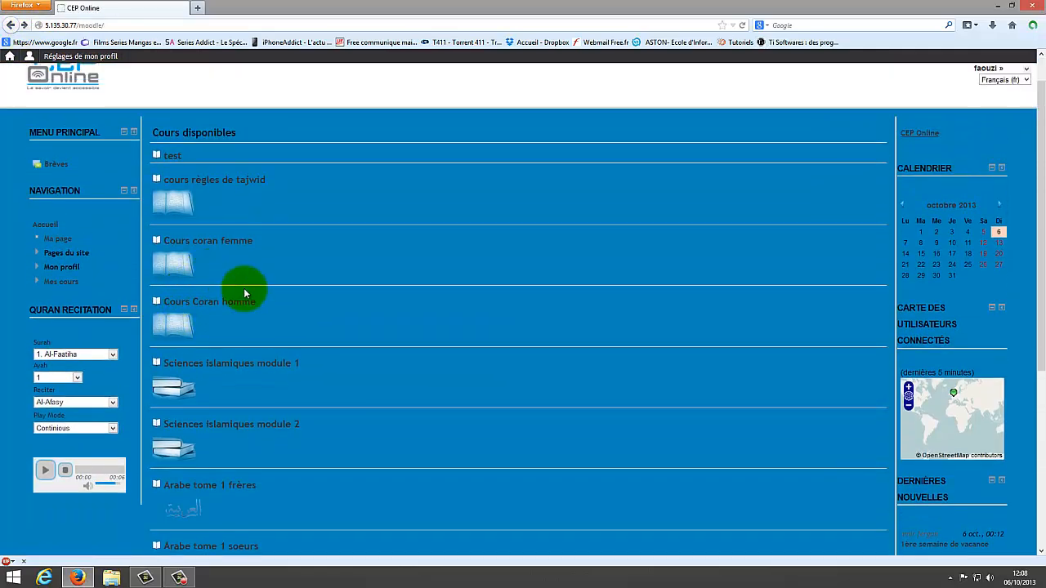
pyautogui.scroll(-1, 100, 353)
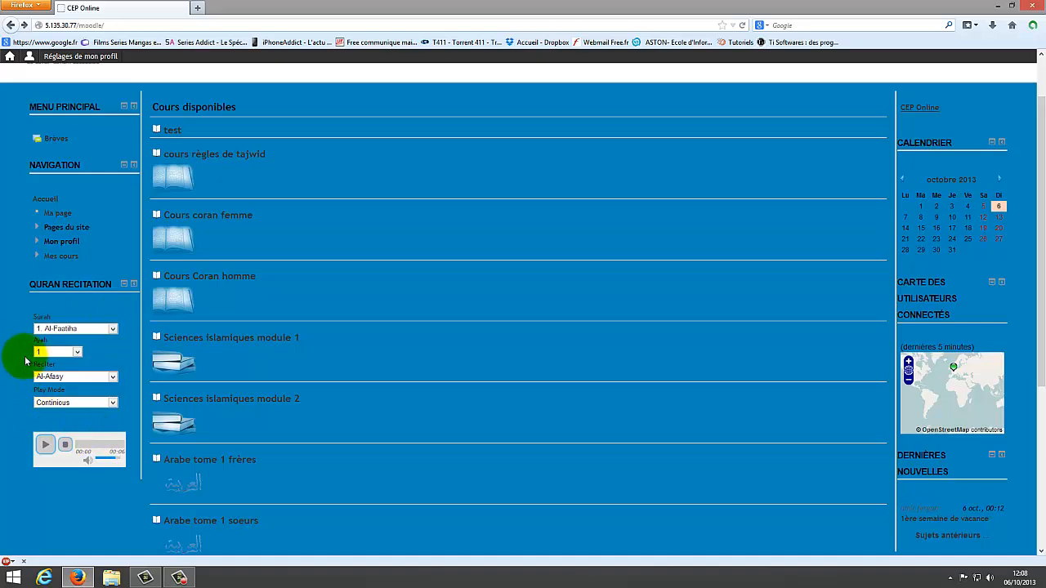
pyautogui.click(86, 331)
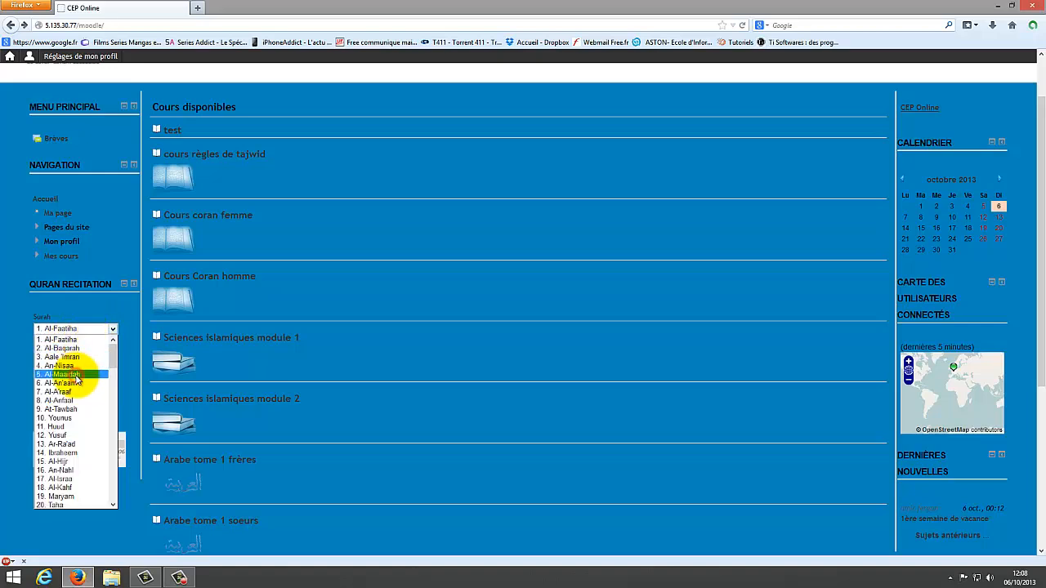
pyautogui.click(76, 378)
pyautogui.click(72, 352)
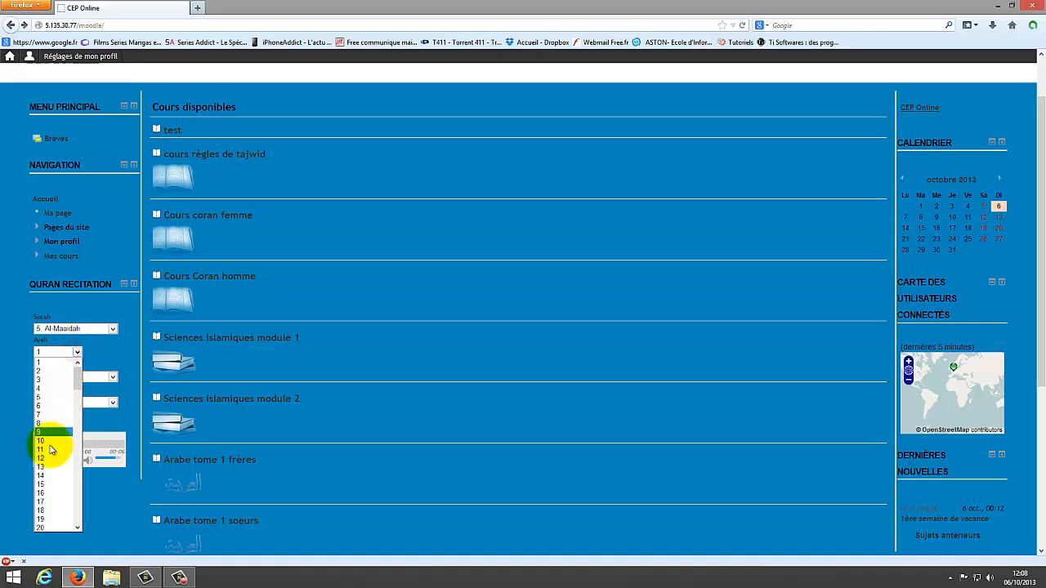
pyautogui.click(49, 433)
pyautogui.click(72, 352)
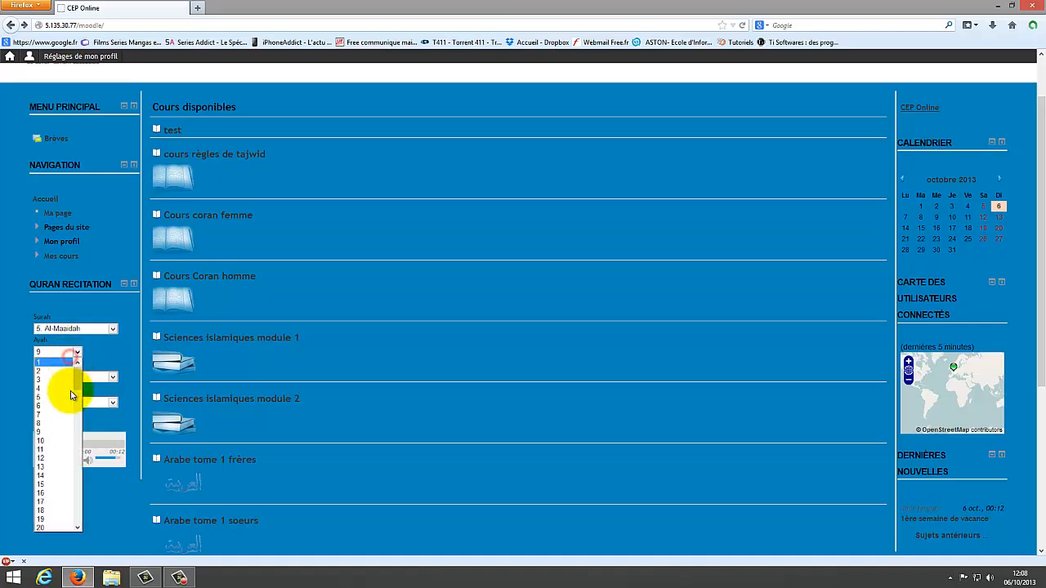
pyautogui.click(62, 441)
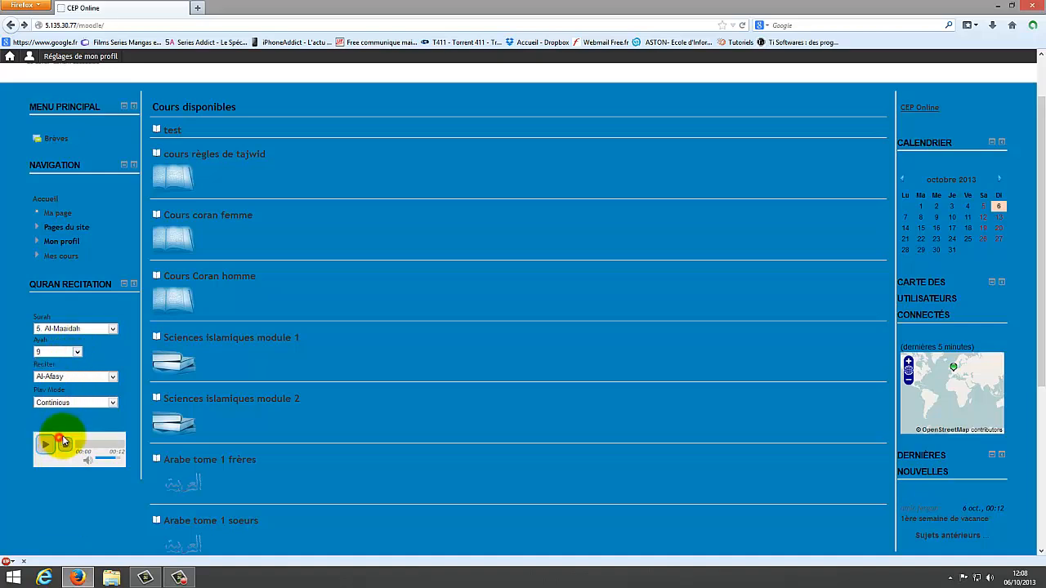
# Step: Set the Quran Recitation reciter to Bukhatir, switch it to Ghamadi, and play a short part of the recitation before stopping it
pyautogui.click(101, 377)
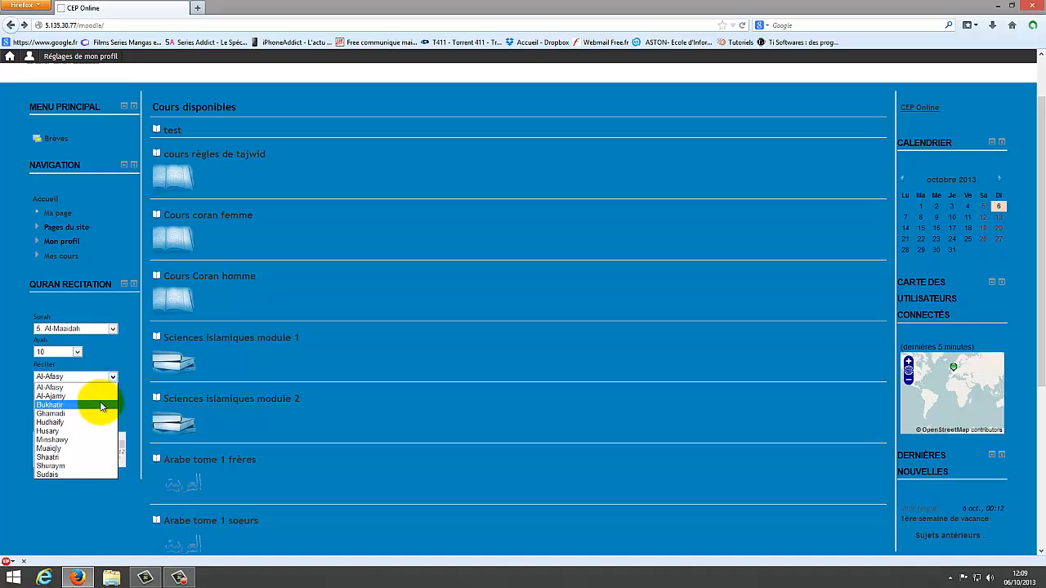
pyautogui.click(93, 406)
pyautogui.click(94, 378)
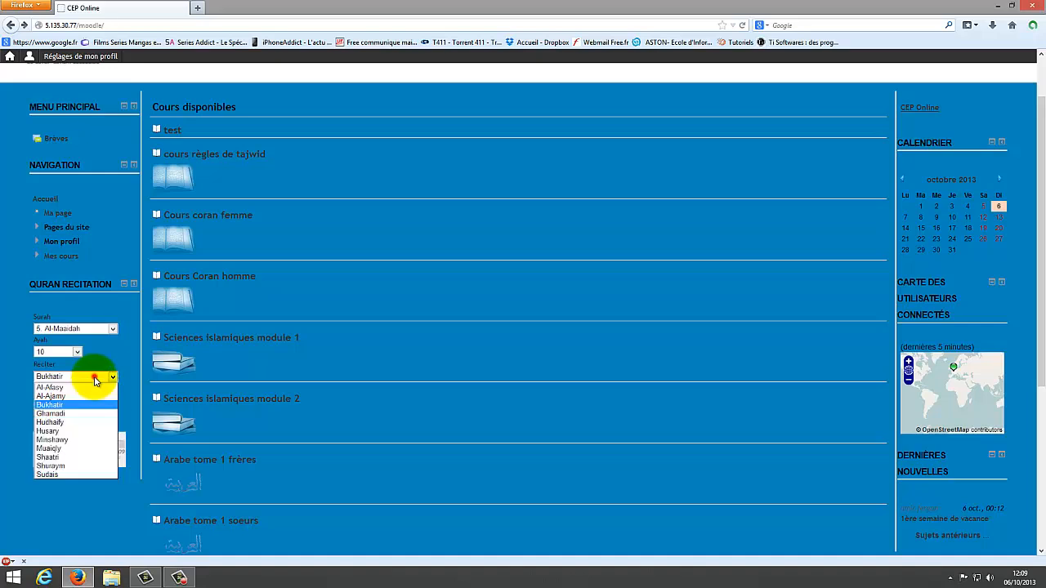
pyautogui.click(94, 413)
pyautogui.click(44, 444)
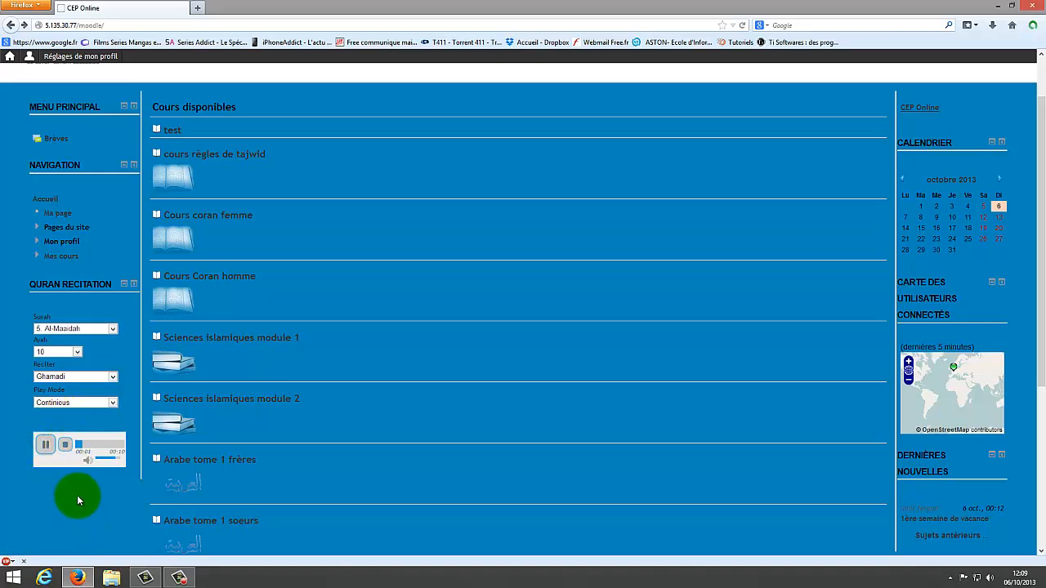
pyautogui.click(64, 445)
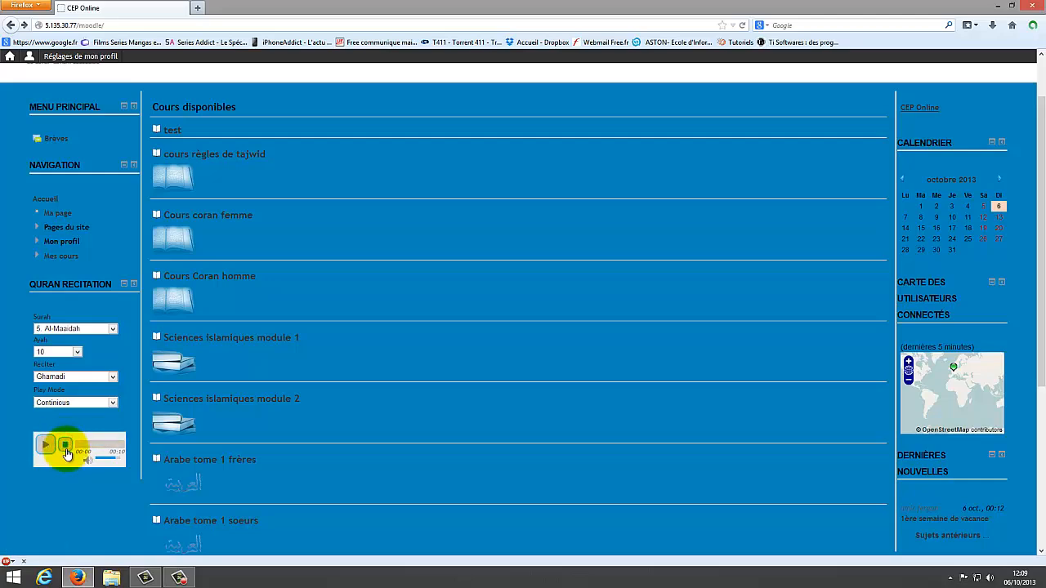
# Step: Open the test course from the available courses and launch its "test 1" virtual class
pyautogui.scroll(2, 369, 433)
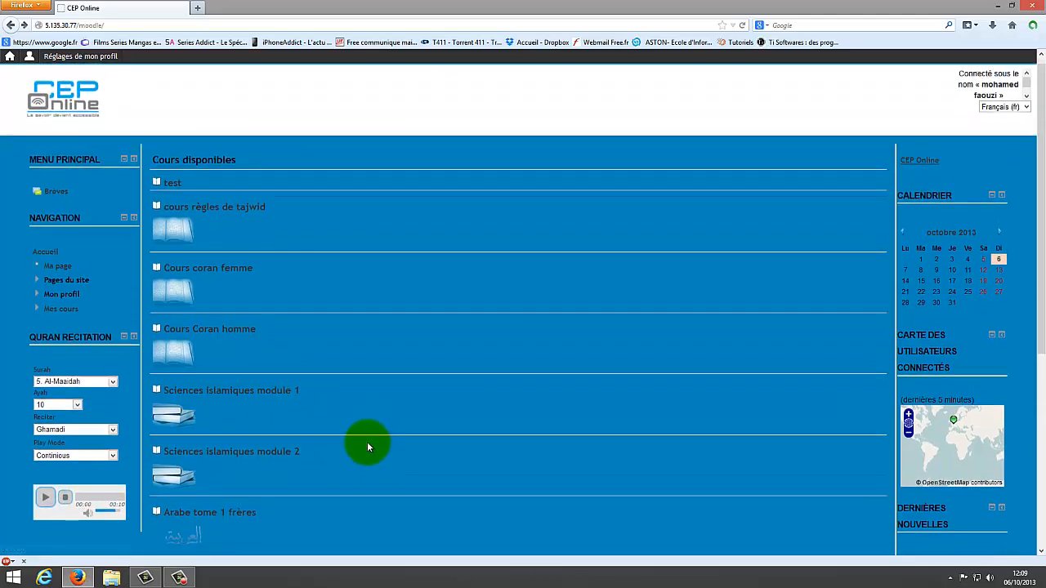
pyautogui.scroll(-2, 365, 443)
pyautogui.scroll(-1, 367, 420)
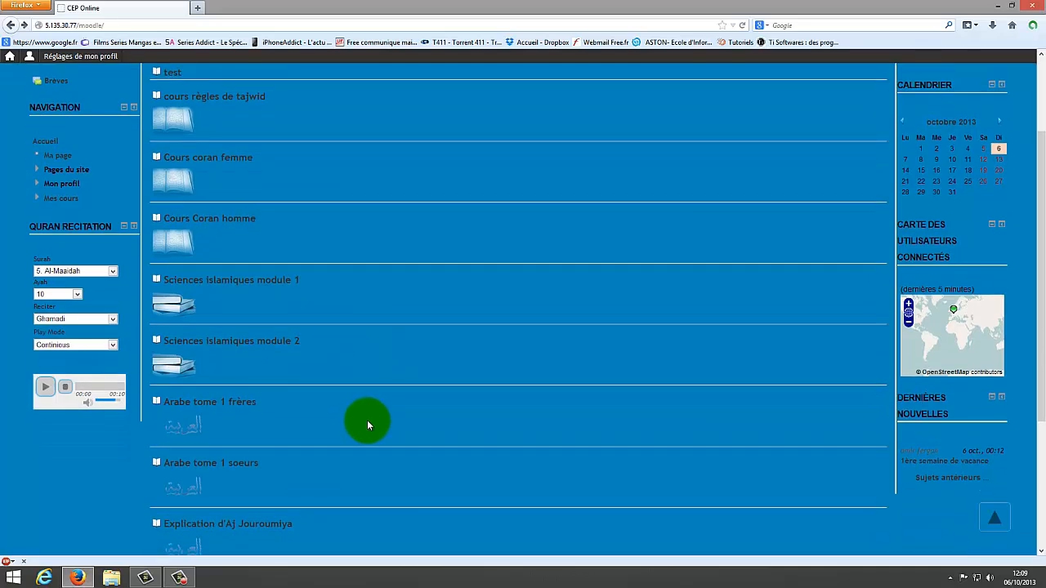
pyautogui.scroll(3, 361, 426)
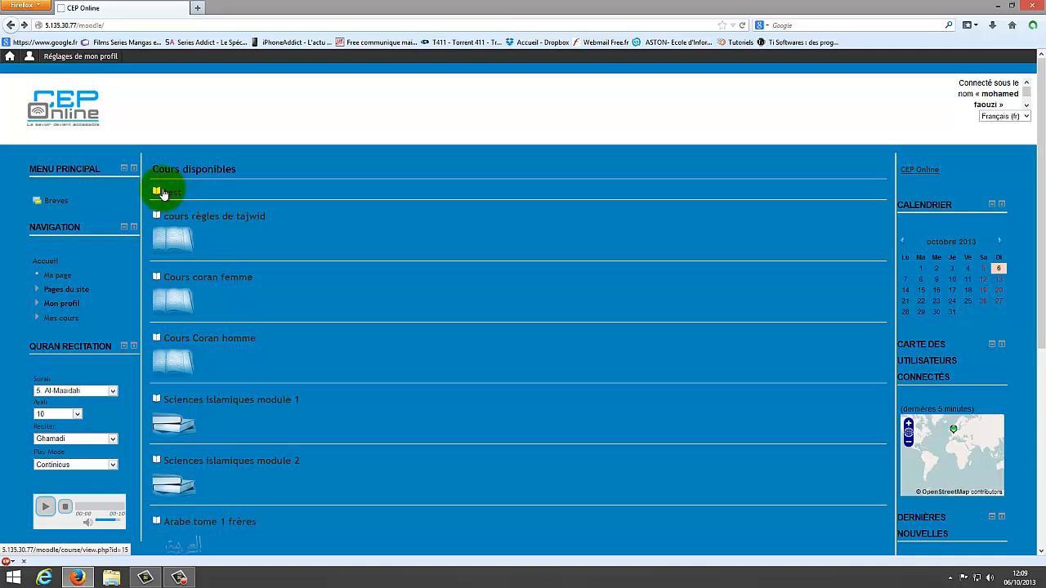
pyautogui.click(171, 193)
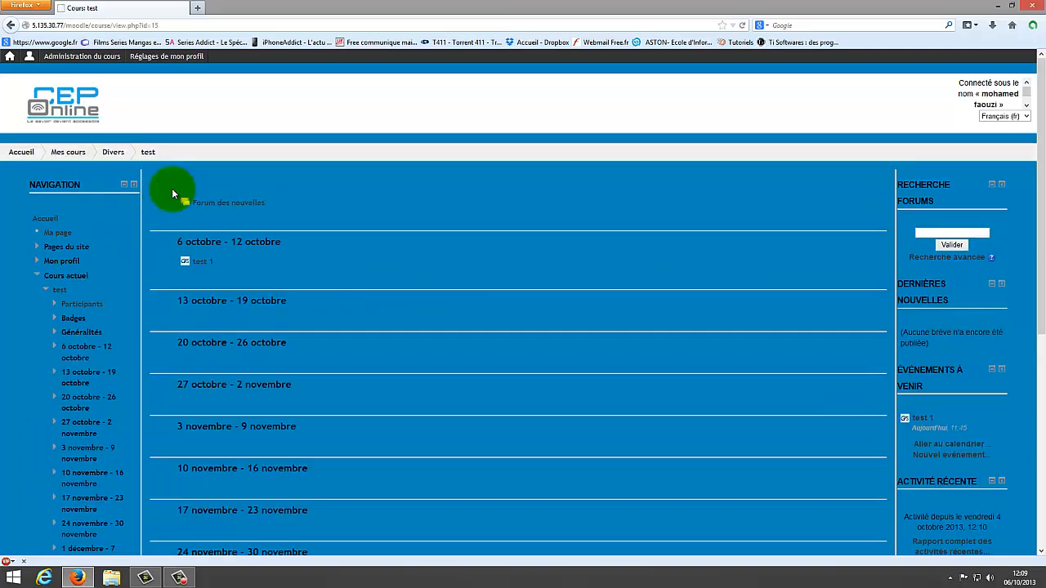
pyautogui.click(205, 263)
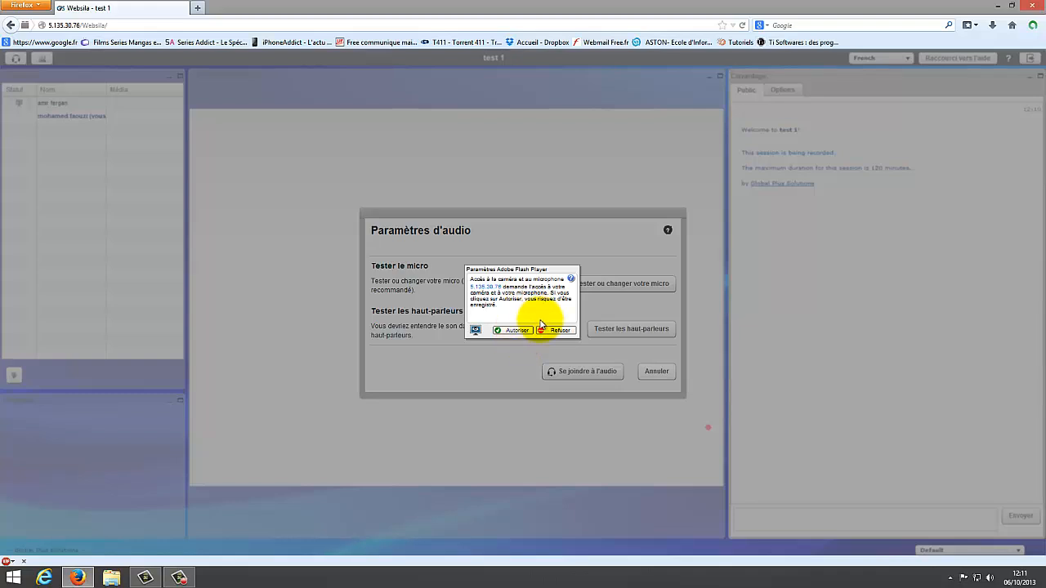
# Step: Refuse camera and microphone access for the virtual class and cancel the audio settings
pyautogui.click(552, 333)
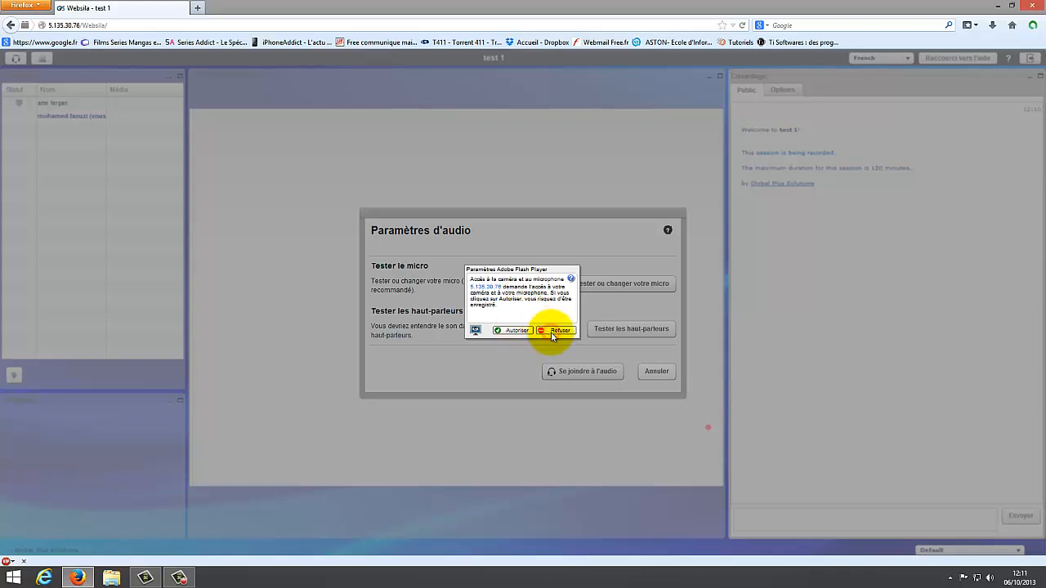
pyautogui.click(666, 376)
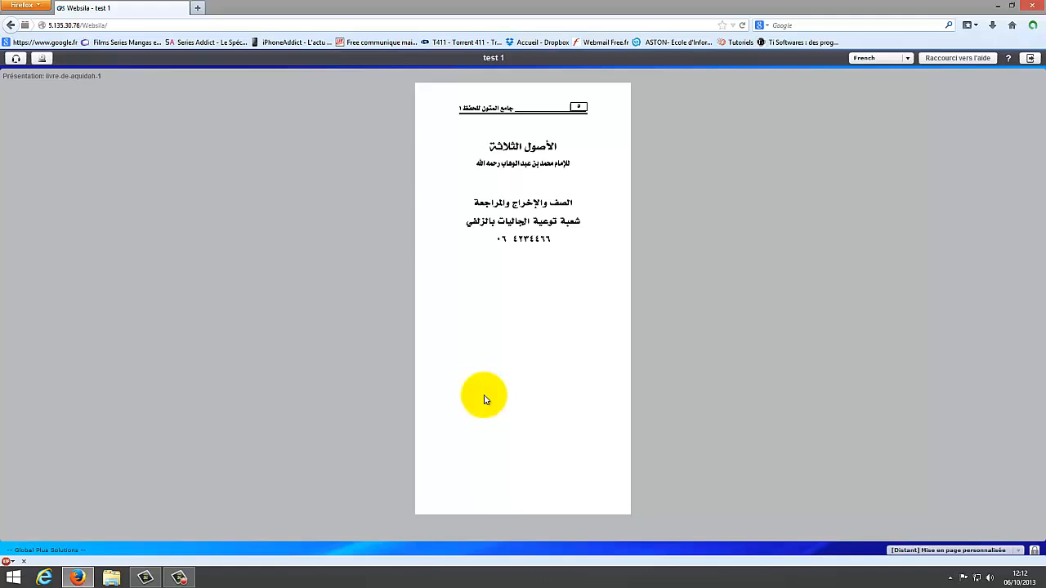
pyautogui.click(483, 400)
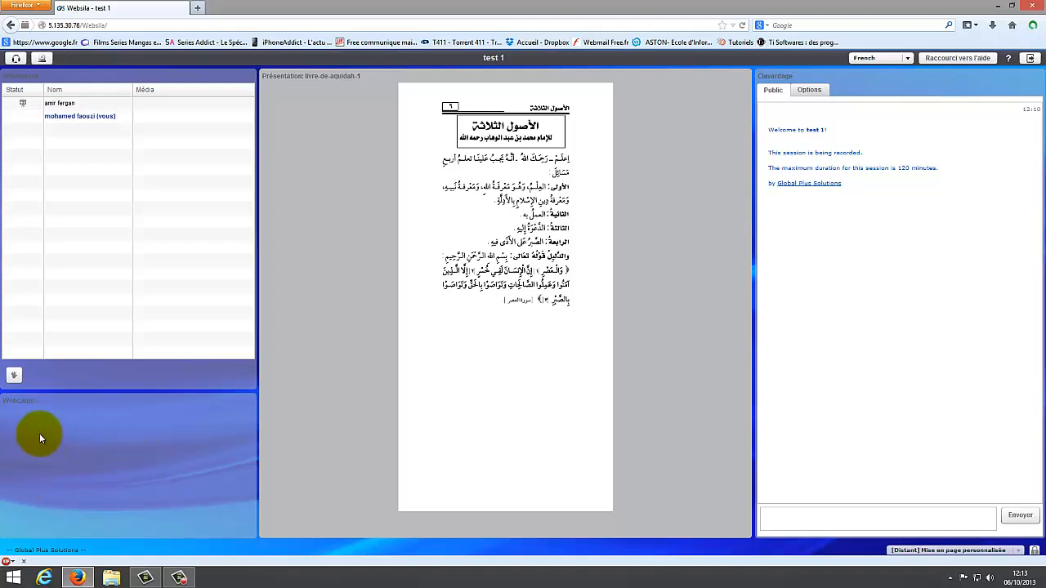
# Step: Raise the hand in the virtual class and lower it again
pyautogui.click(14, 375)
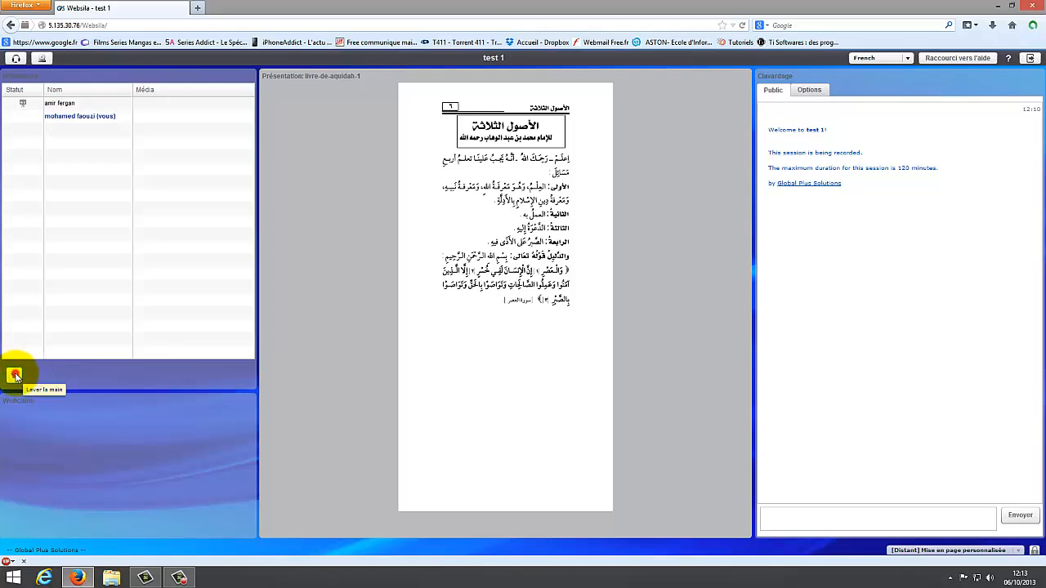
pyautogui.click(16, 375)
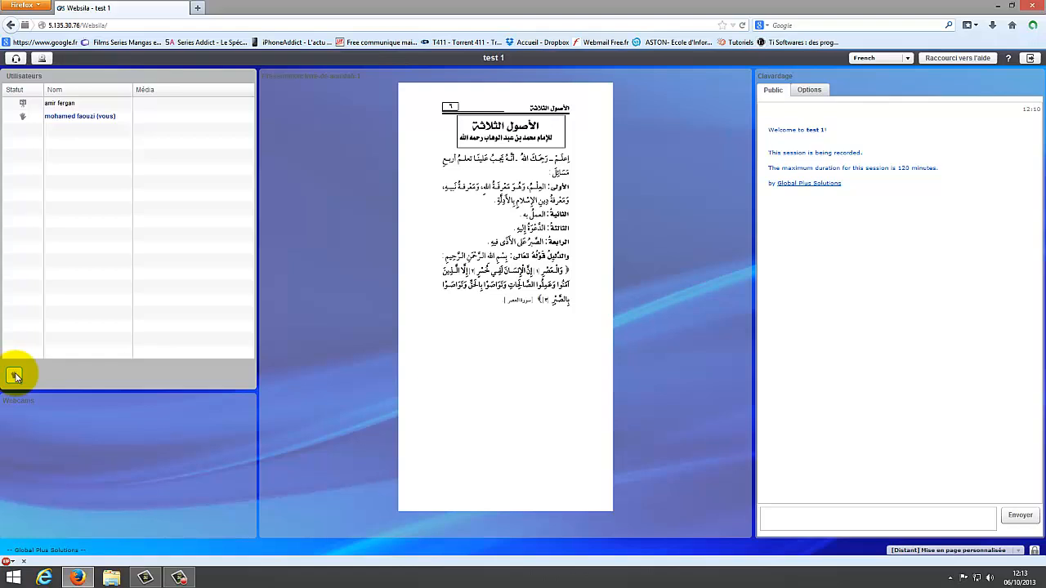
pyautogui.click(15, 375)
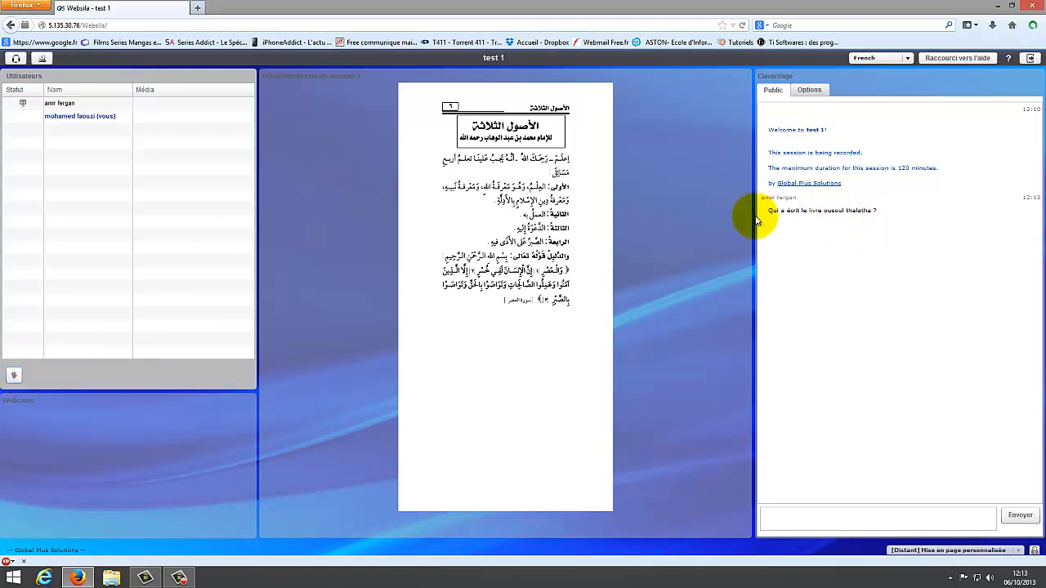
# Step: Answer the teacher's question in the public chat with "cheikh mohamed ibn abdel wahab"
pyautogui.click(875, 518)
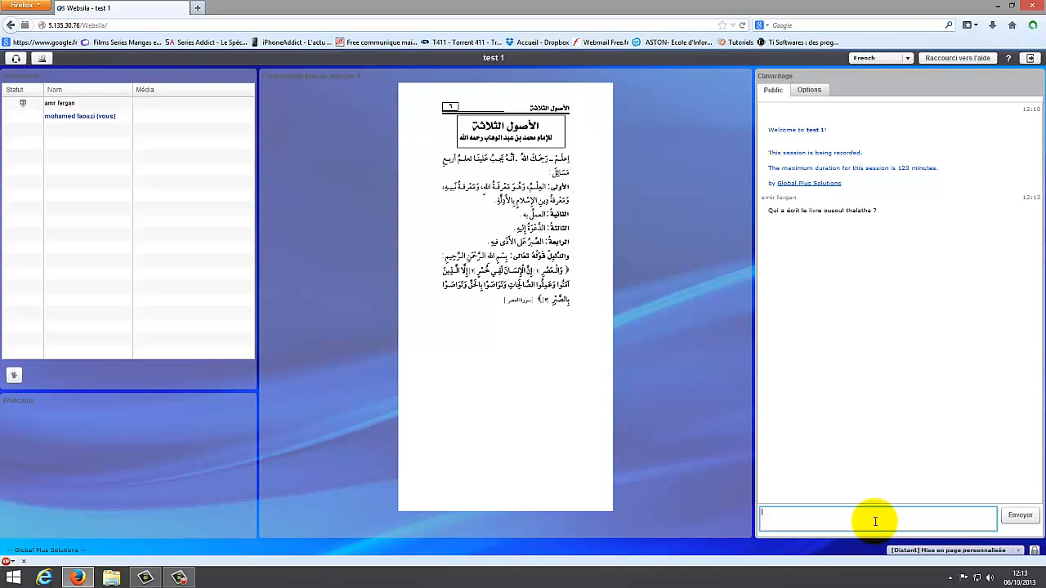
pyautogui.write('cheikh mohmaed')
pyautogui.press('BackSpace')
pyautogui.press('BackSpace')
pyautogui.press('BackSpace')
pyautogui.press('BackSpace')
pyautogui.write('amed ibn abdel wah')
pyautogui.press('Return')
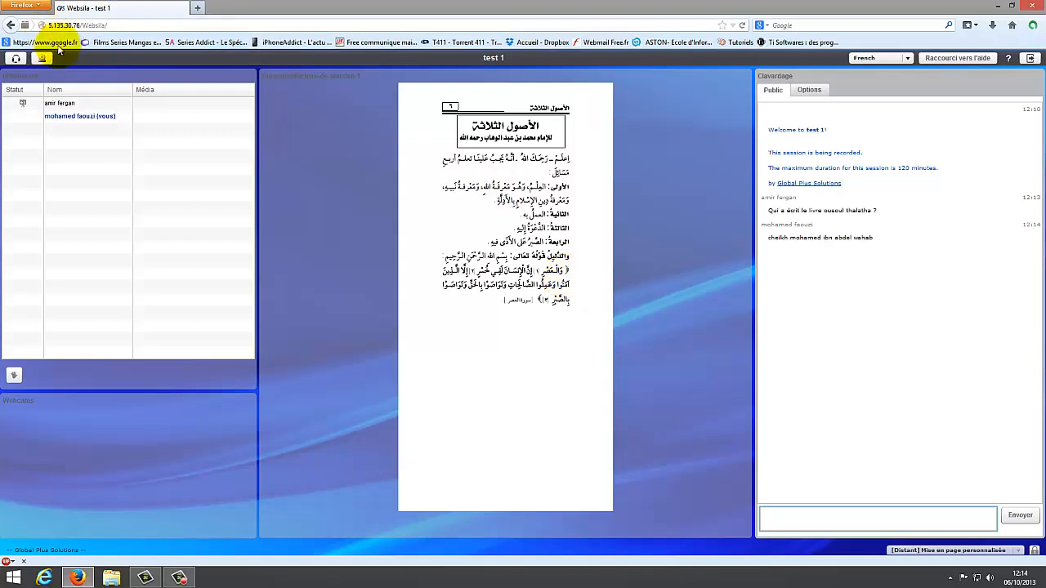
# Step: Open the audio settings, look at the microphone test's access options, and cancel without joining the audio
pyautogui.click(17, 61)
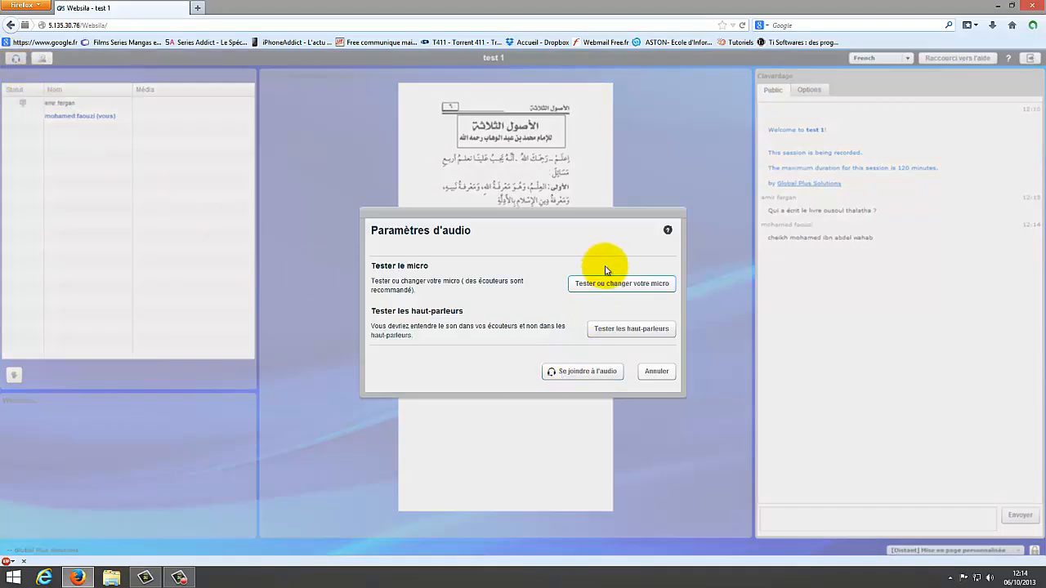
pyautogui.click(612, 282)
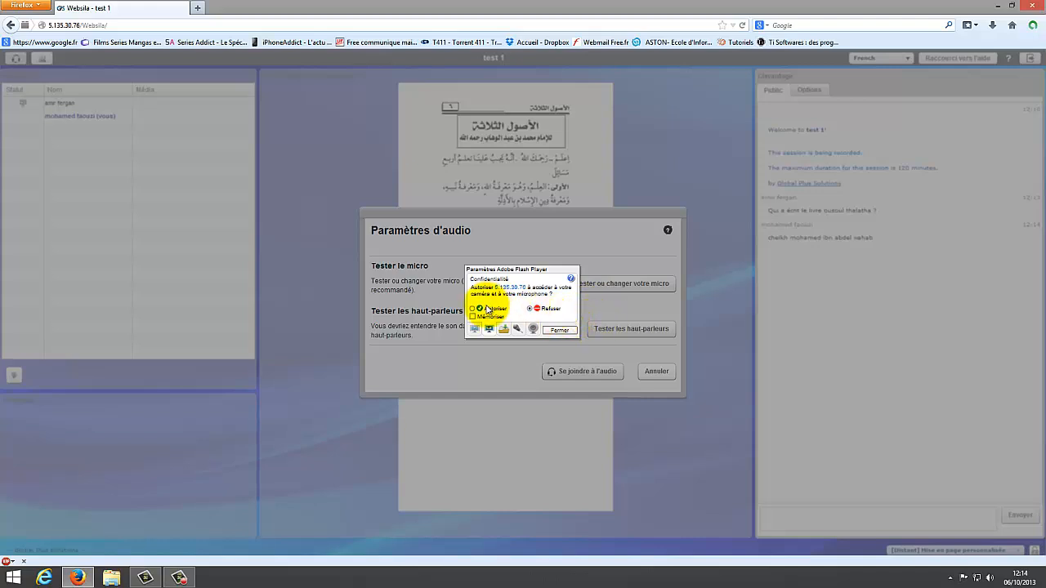
pyautogui.click(560, 330)
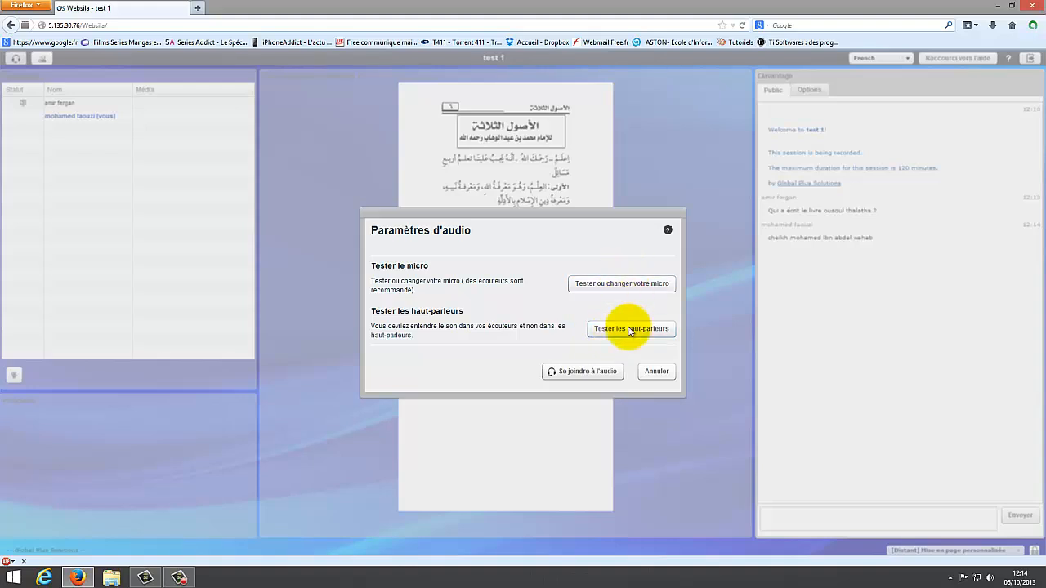
pyautogui.click(666, 372)
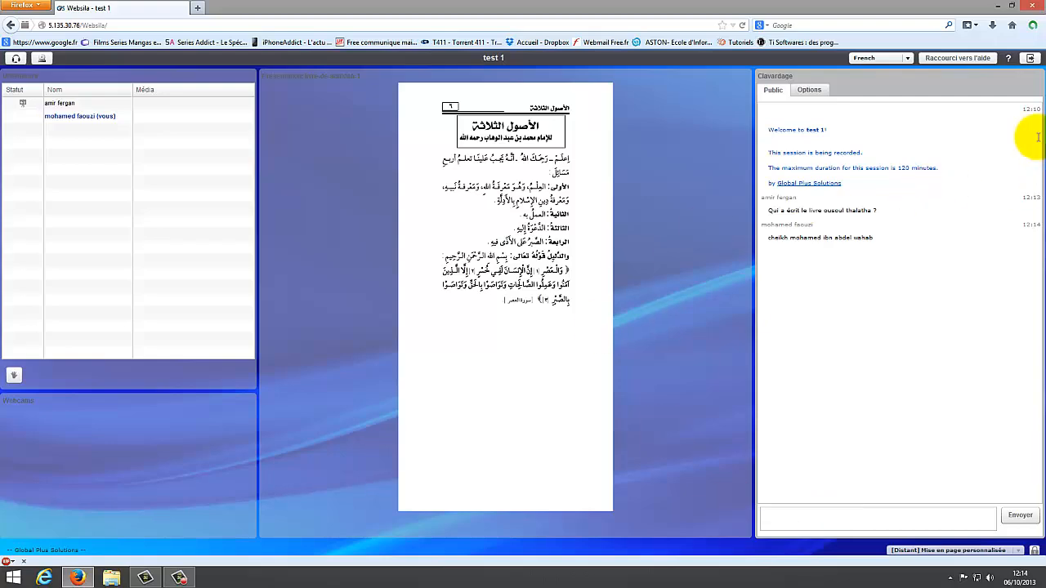
# Step: Log out of the virtual class and return to the platform's home page
pyautogui.click(1030, 59)
pyautogui.click(938, 110)
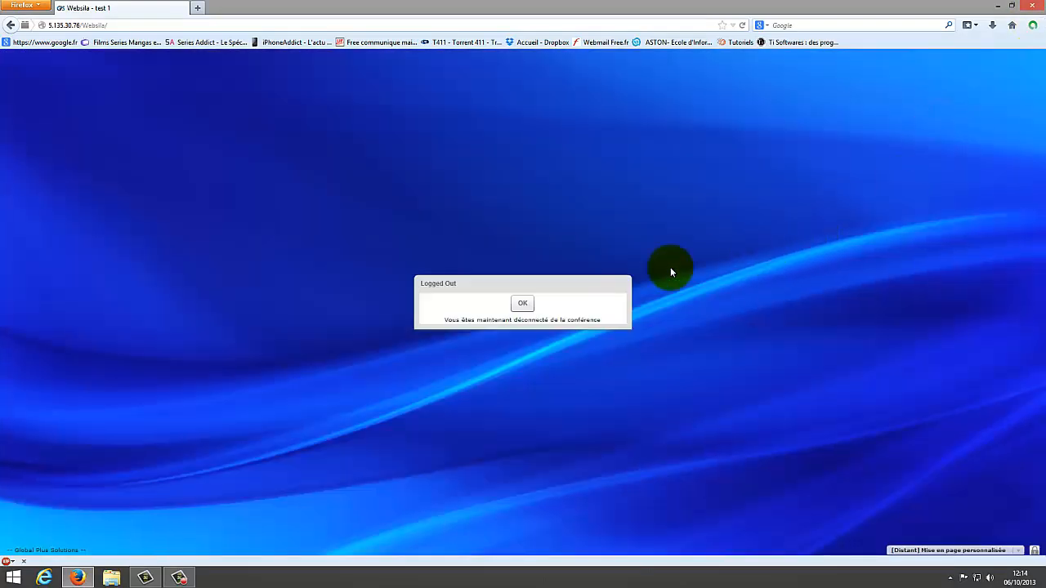
pyautogui.click(521, 303)
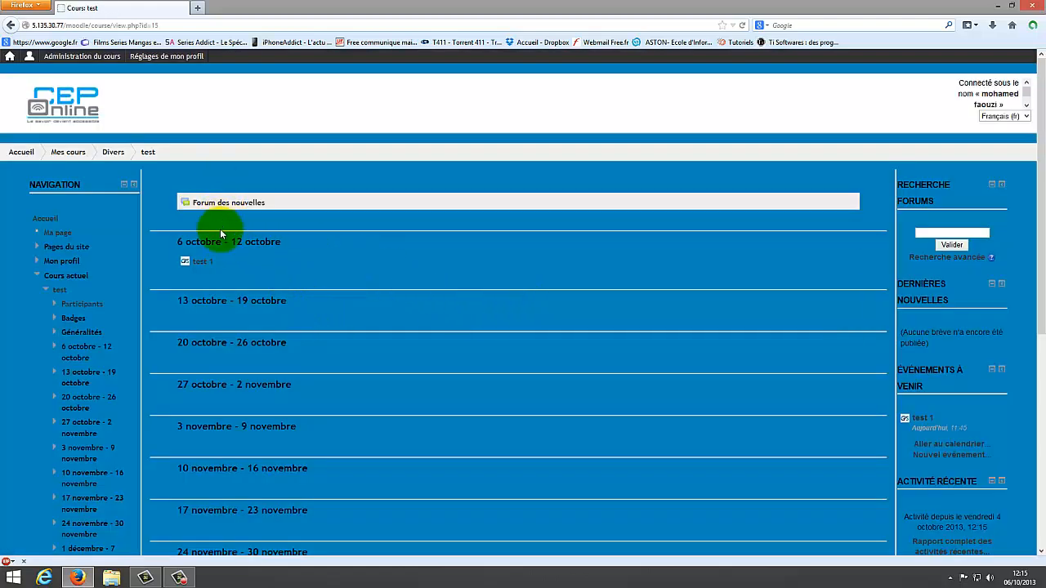
pyautogui.click(25, 154)
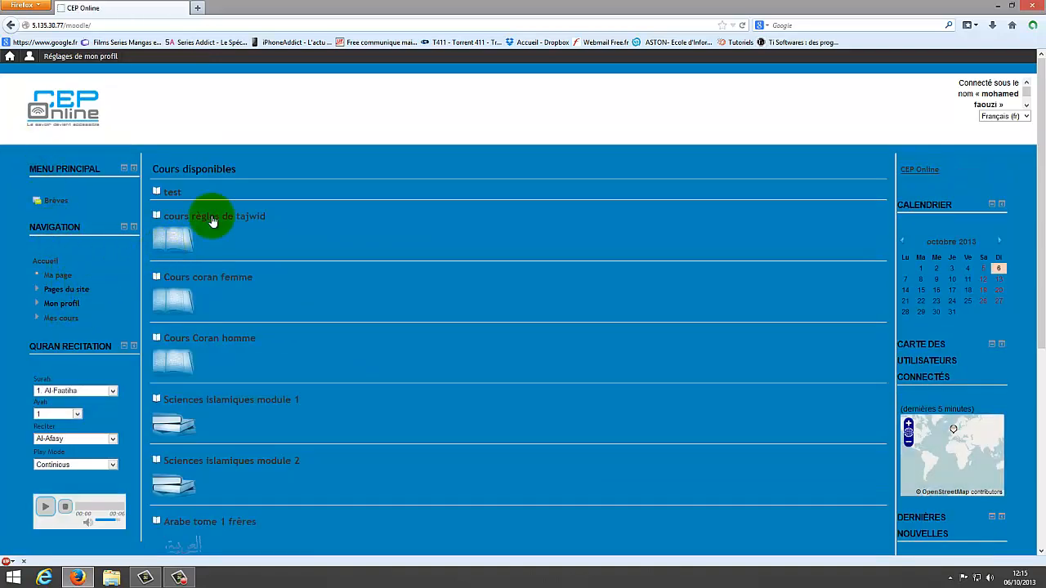
pyautogui.scroll(-2, 234, 117)
pyautogui.scroll(2, 245, 167)
# Step: Open the profile editing page and review its general and optional fields, expanding and collapsing the Facultatif section
pyautogui.moveTo(80, 56)
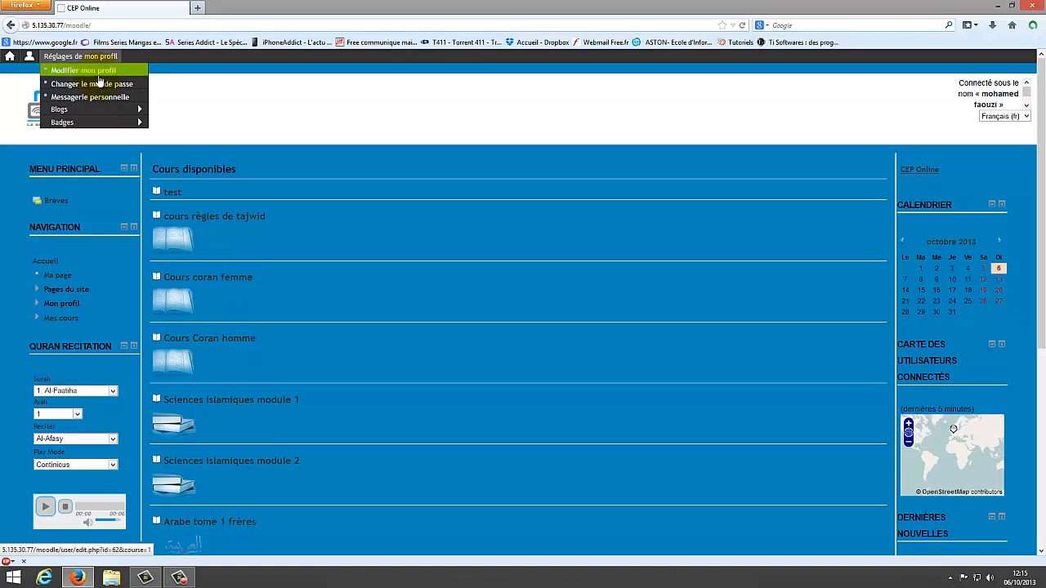
pyautogui.click(98, 71)
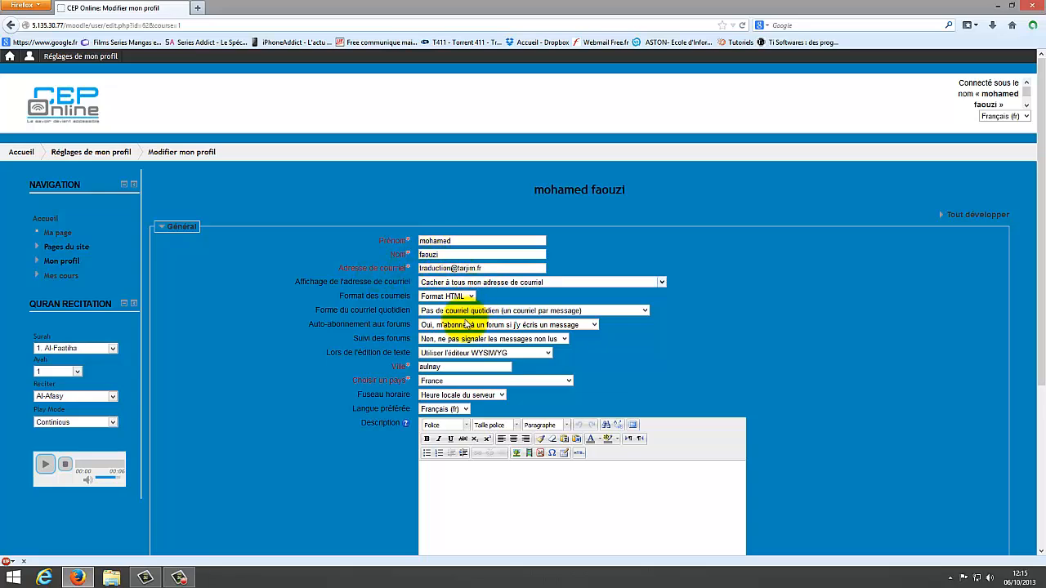
pyautogui.scroll(-1, 462, 344)
pyautogui.scroll(-1, 462, 342)
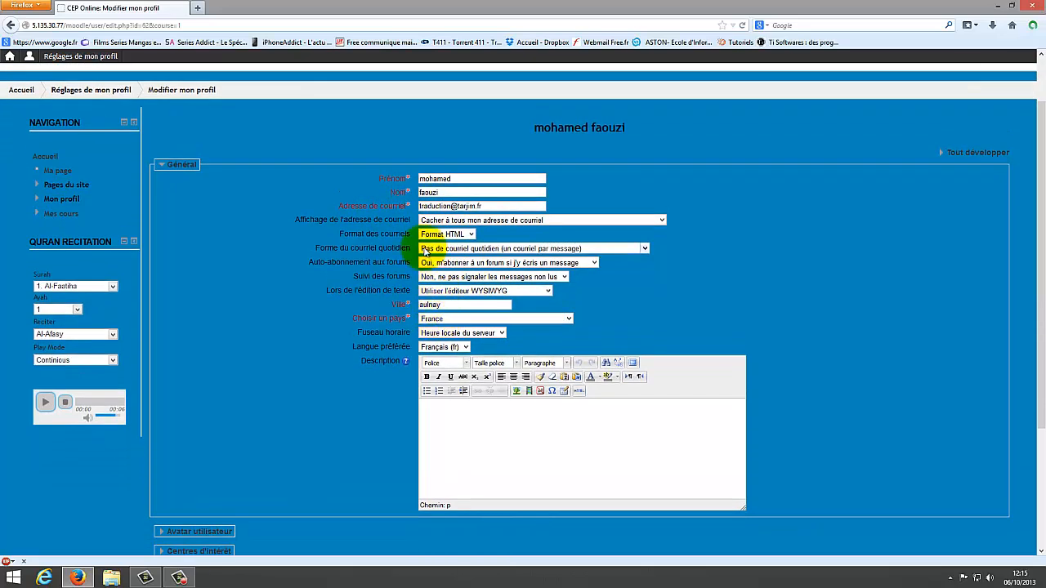
pyautogui.scroll(-3, 502, 398)
pyautogui.click(188, 447)
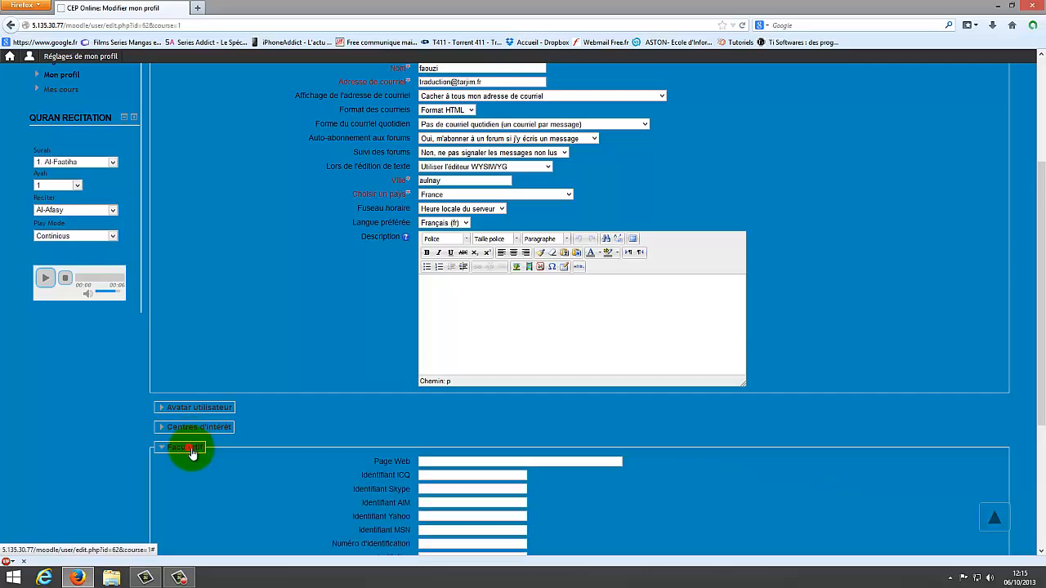
pyautogui.scroll(-1, 472, 448)
pyautogui.scroll(-3, 471, 448)
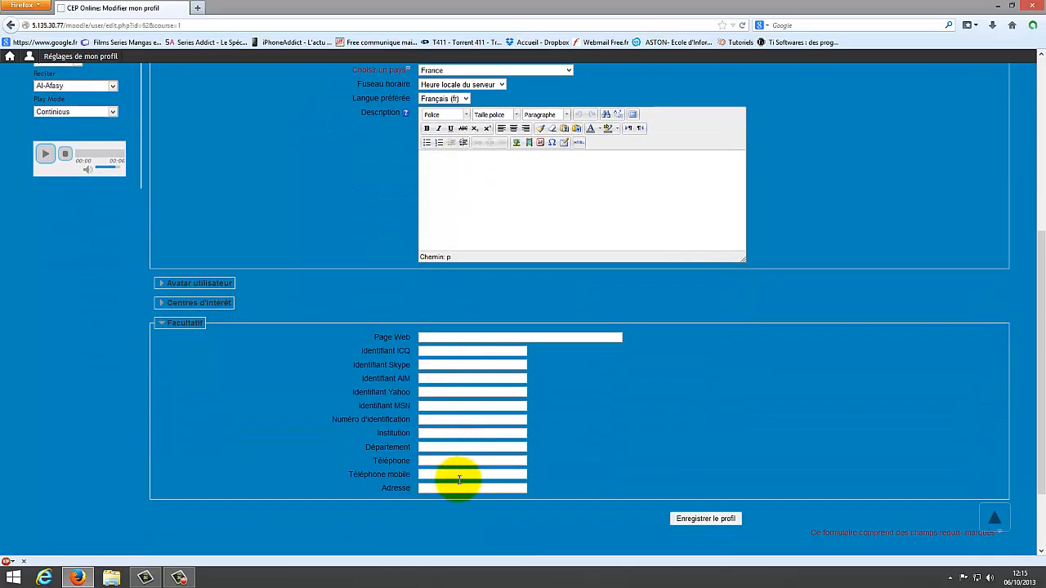
pyautogui.click(182, 324)
pyautogui.scroll(5, 262, 241)
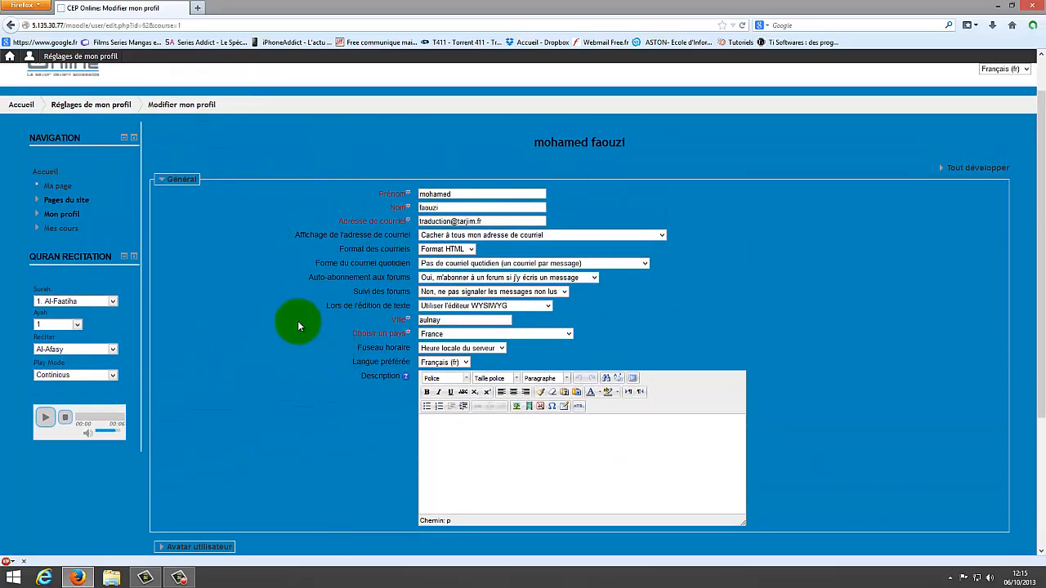
# Step: Open the Mes cours overview and go to the site's blog among the site pages
pyautogui.click(74, 231)
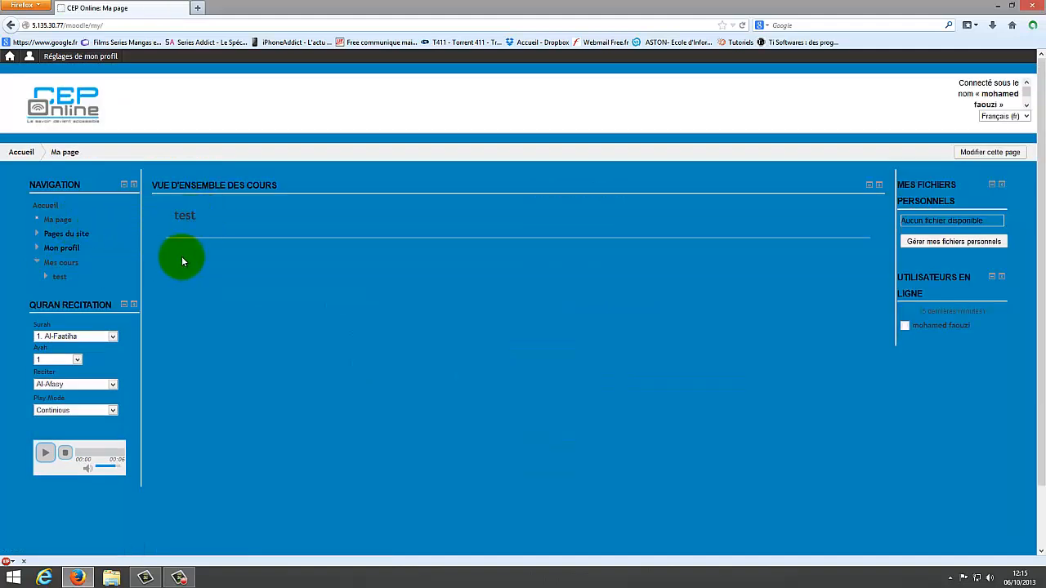
pyautogui.click(74, 233)
pyautogui.click(83, 255)
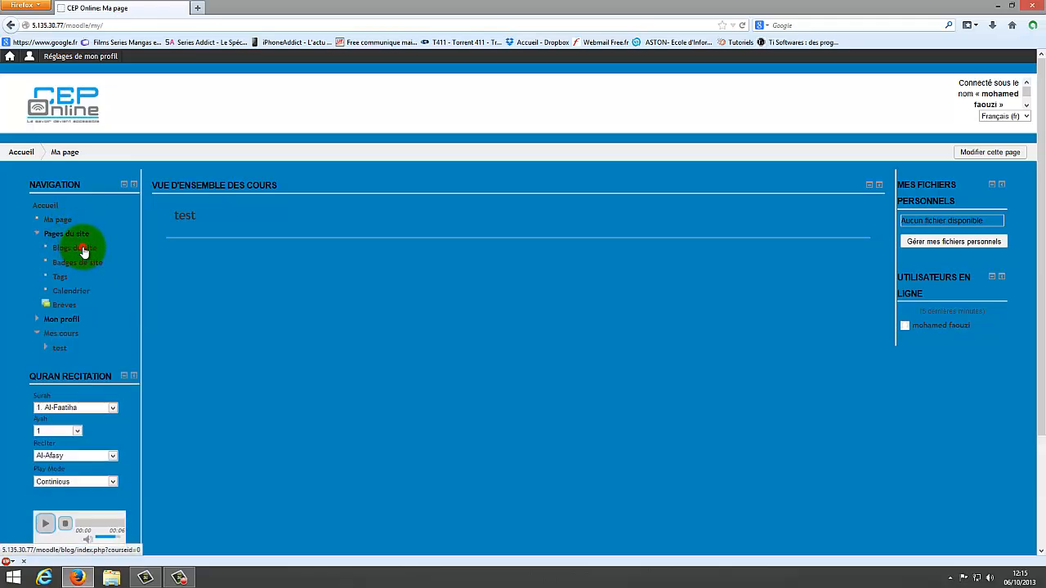
# Step: Read through the site blog's articles CEP-ONLINE and test, including their flyers
pyautogui.scroll(-5, 349, 325)
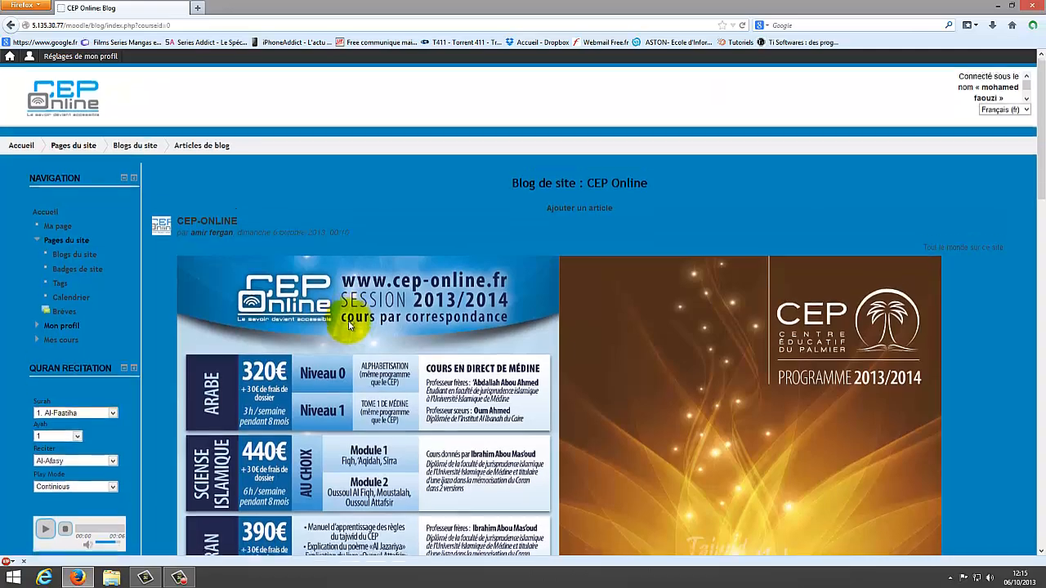
pyautogui.scroll(-6, 349, 327)
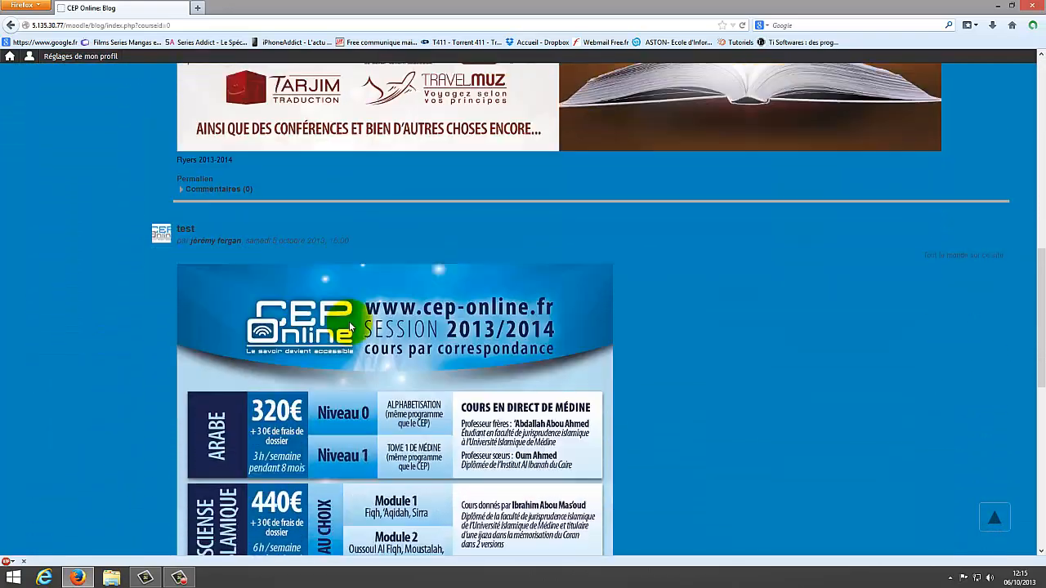
pyautogui.scroll(7, 349, 327)
pyautogui.scroll(4, 349, 324)
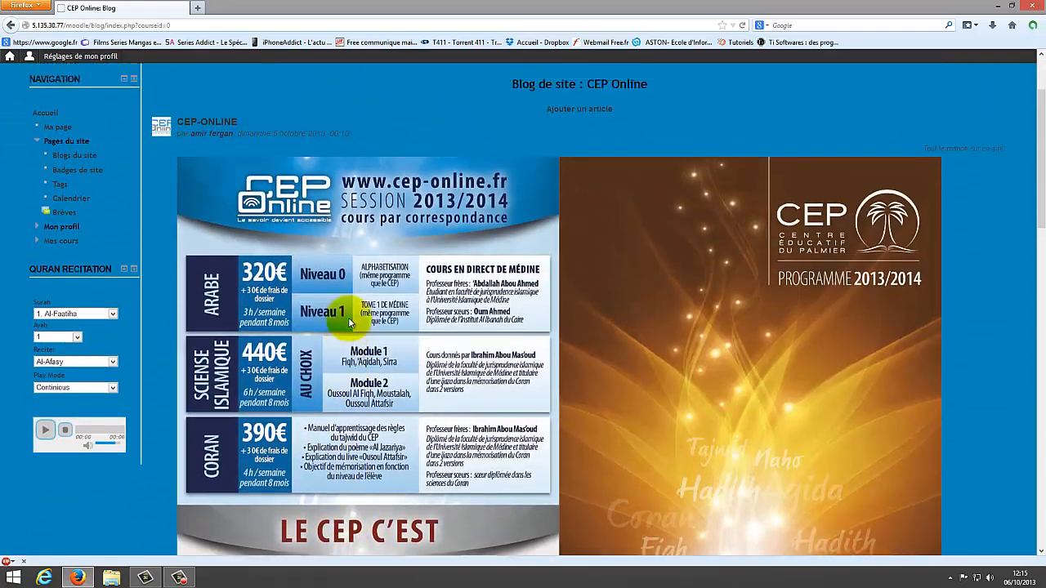
pyautogui.scroll(-8, 348, 325)
pyautogui.scroll(4, 348, 323)
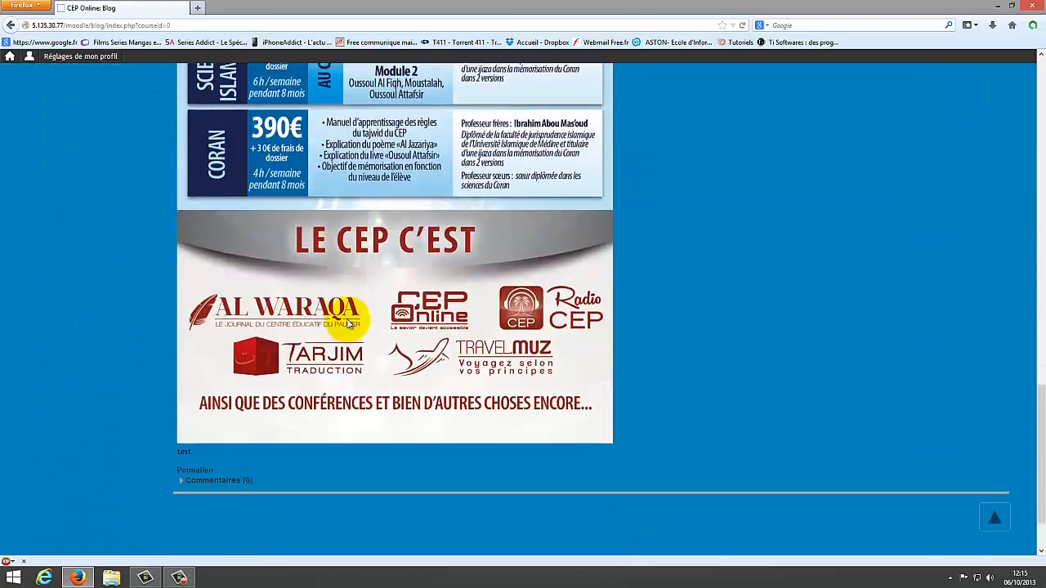
pyautogui.scroll(-1, 287, 357)
pyautogui.scroll(-4, 313, 356)
pyautogui.scroll(10, 313, 354)
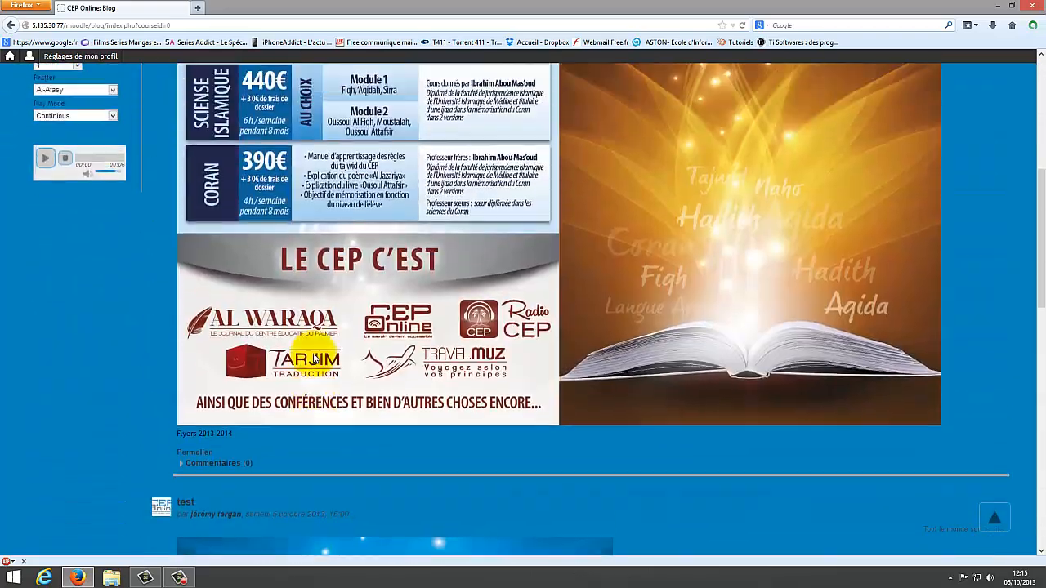
# Step: Return through the course overview to the platform's home page and close the browser
pyautogui.click(59, 270)
pyautogui.click(64, 230)
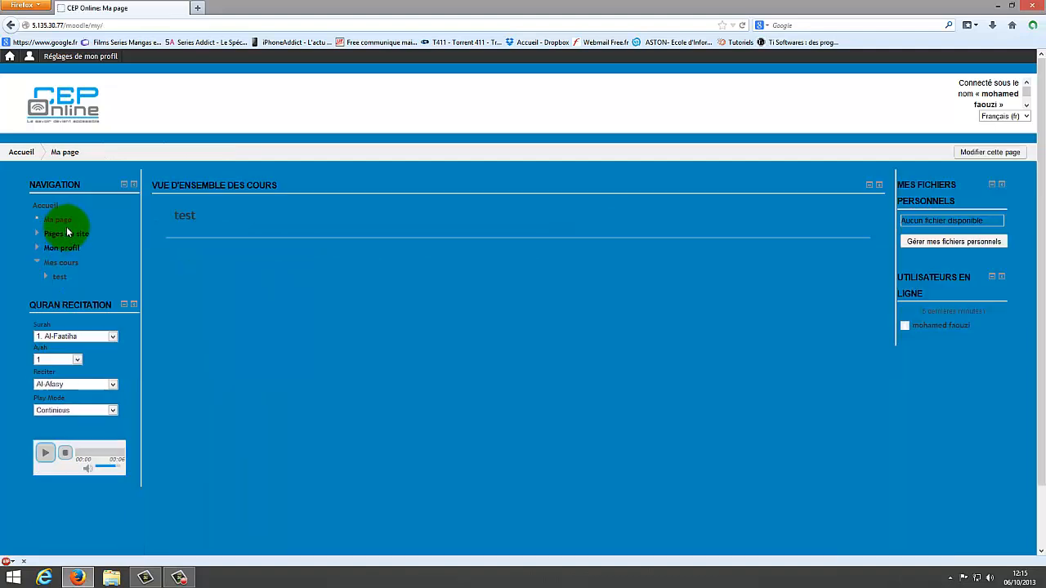
pyautogui.click(25, 154)
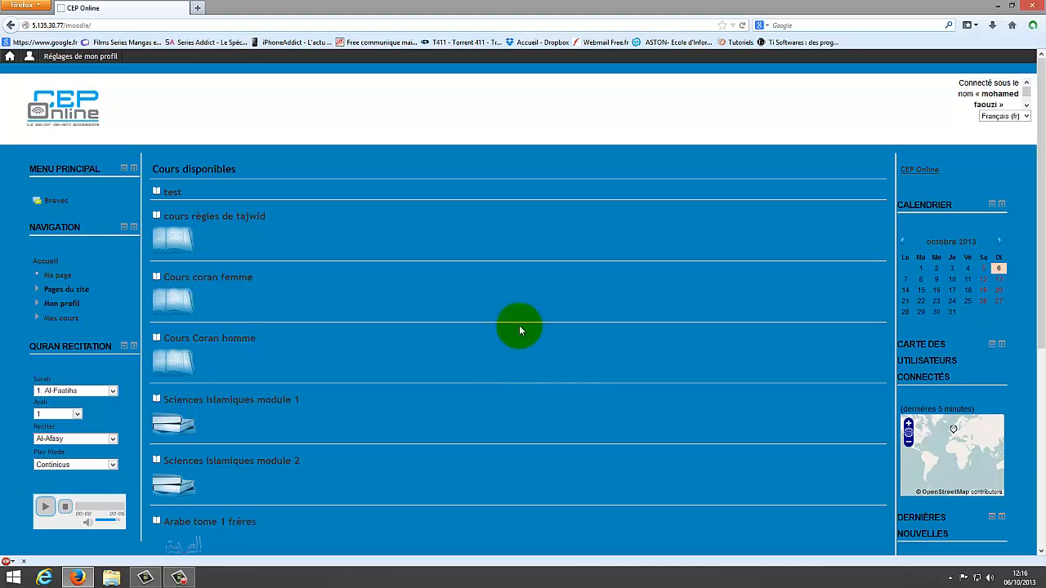
pyautogui.click(1036, 6)
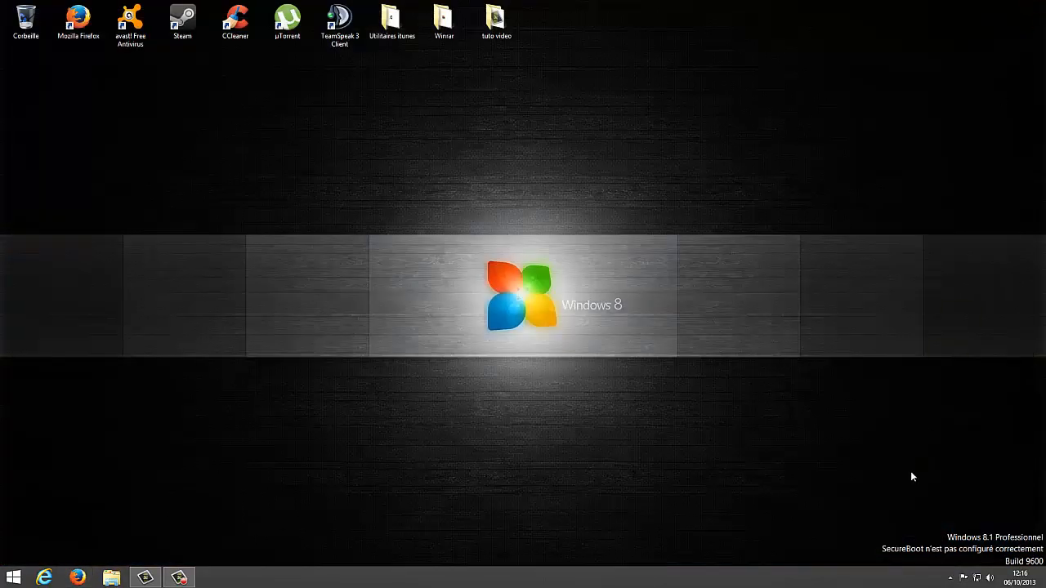